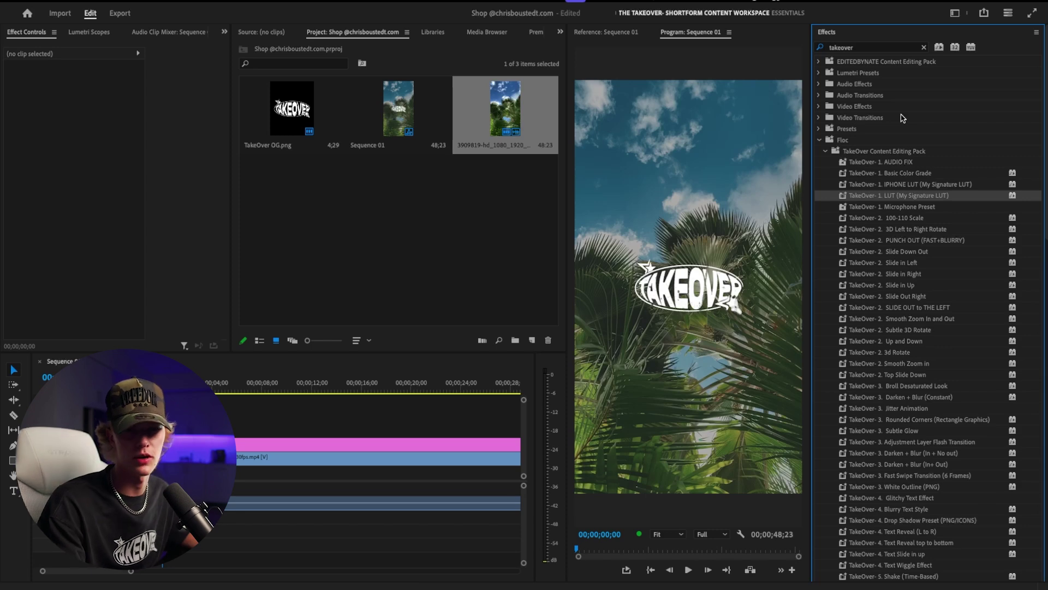
Apply the 'TakeOver- 5. Shake Medium' preset to the pink TAKEOVER logo clip and preview the shake.
scroll(913, 221, "down", 1)
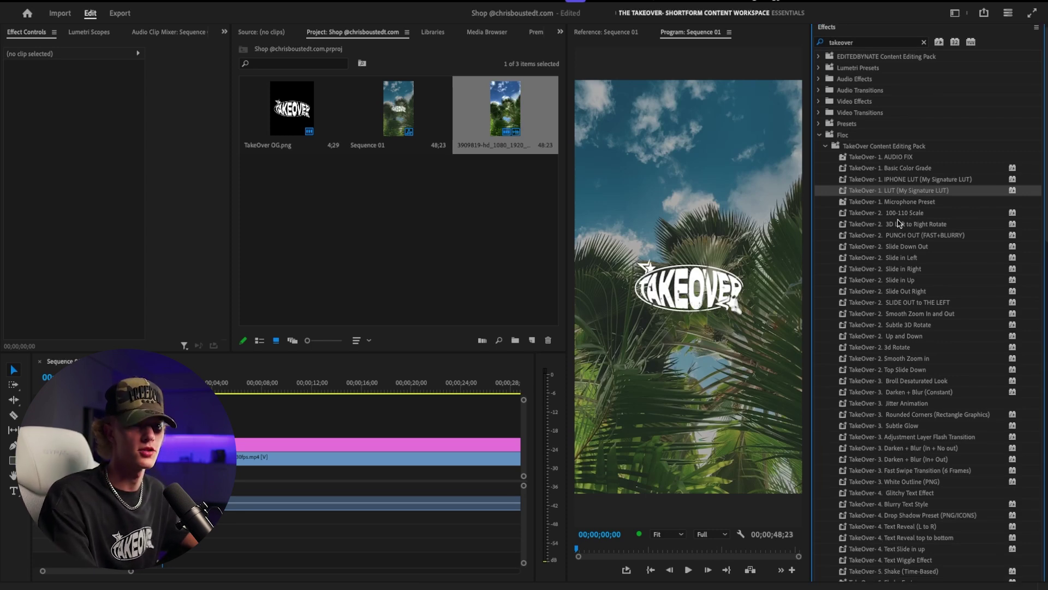
scroll(895, 163, "down", 1)
scroll(968, 445, "down", 6)
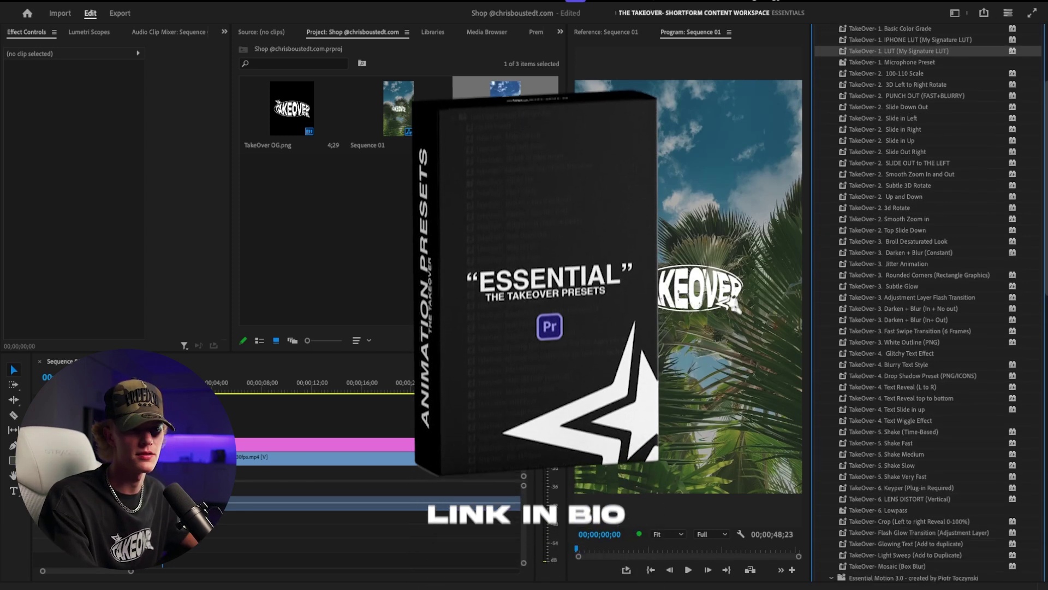
left_click_drag(865, 394, 213, 445)
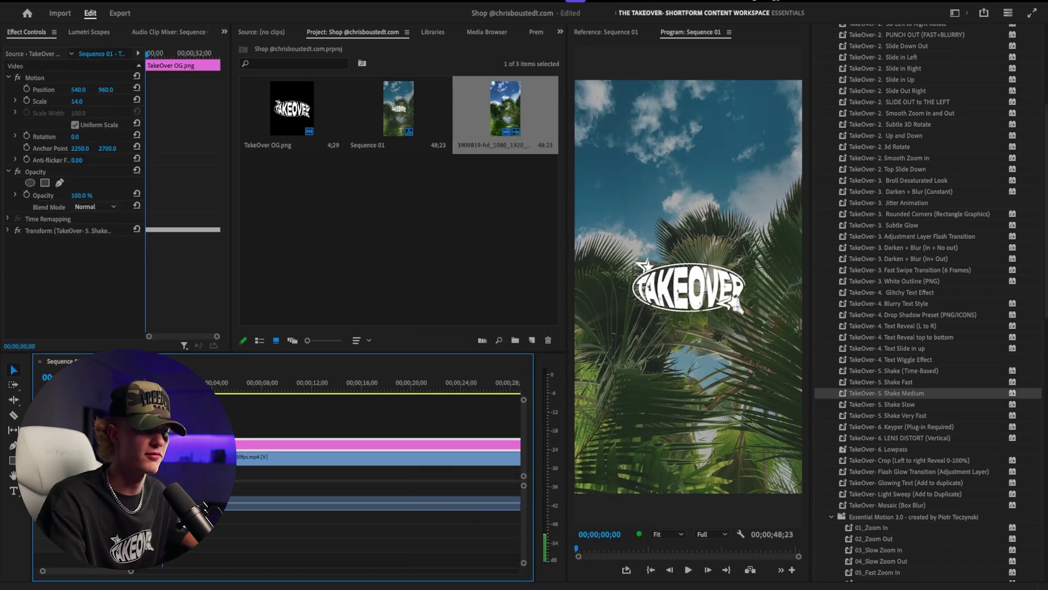
key("space")
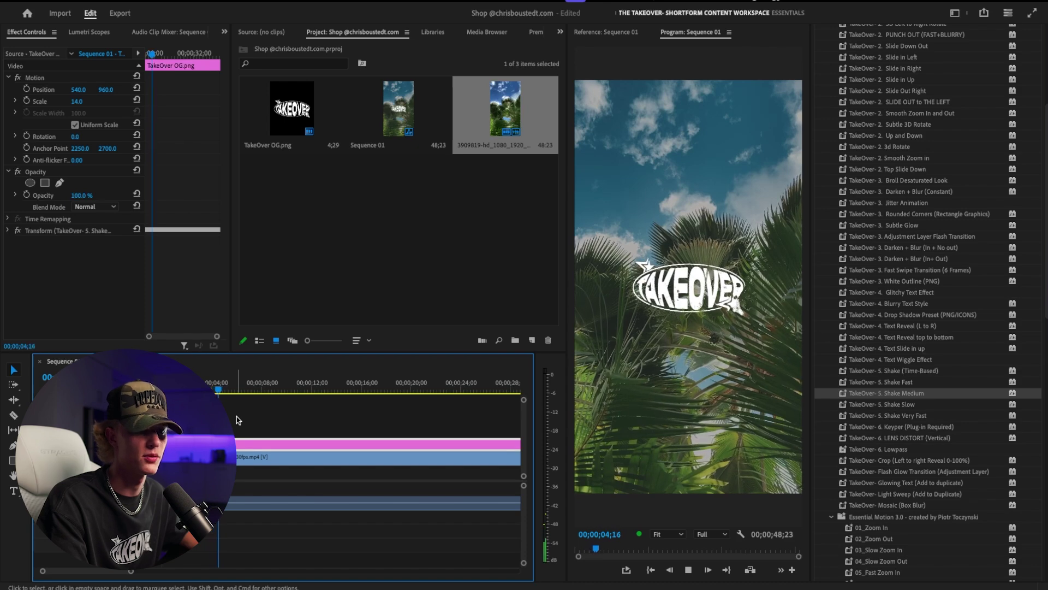
key("space")
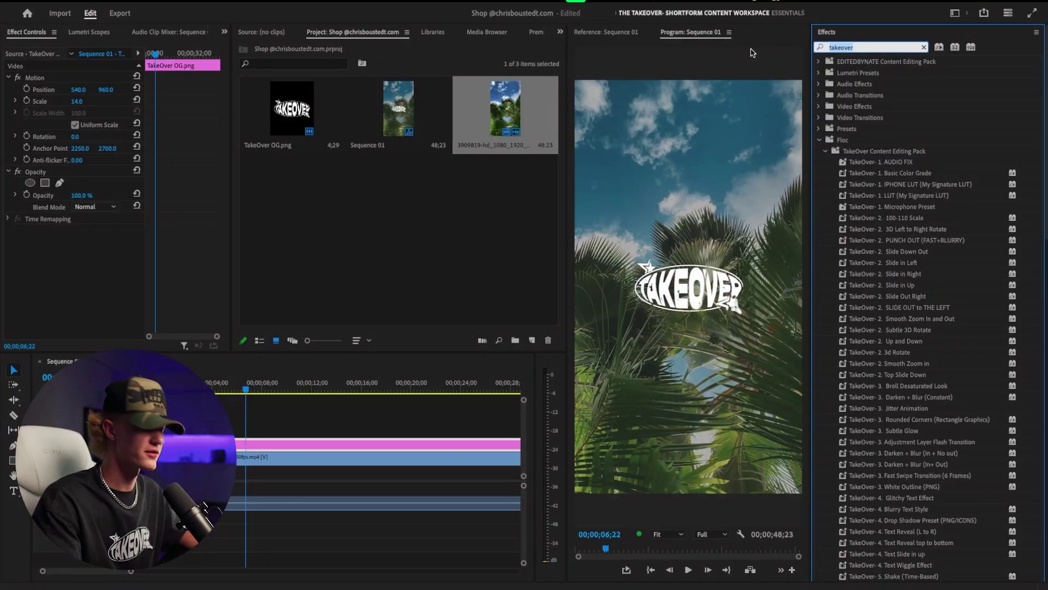
Add the Distort > Transform effect to the logo clip and set the Program monitor zoom to 100%.
type("trans")
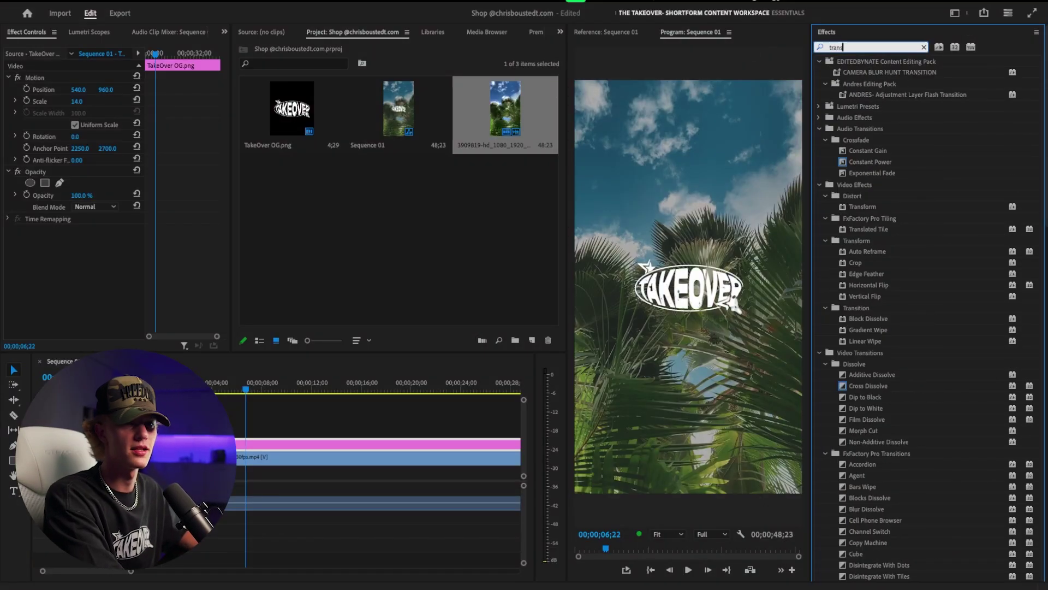
type("form")
left_click_drag(856, 128, 180, 445)
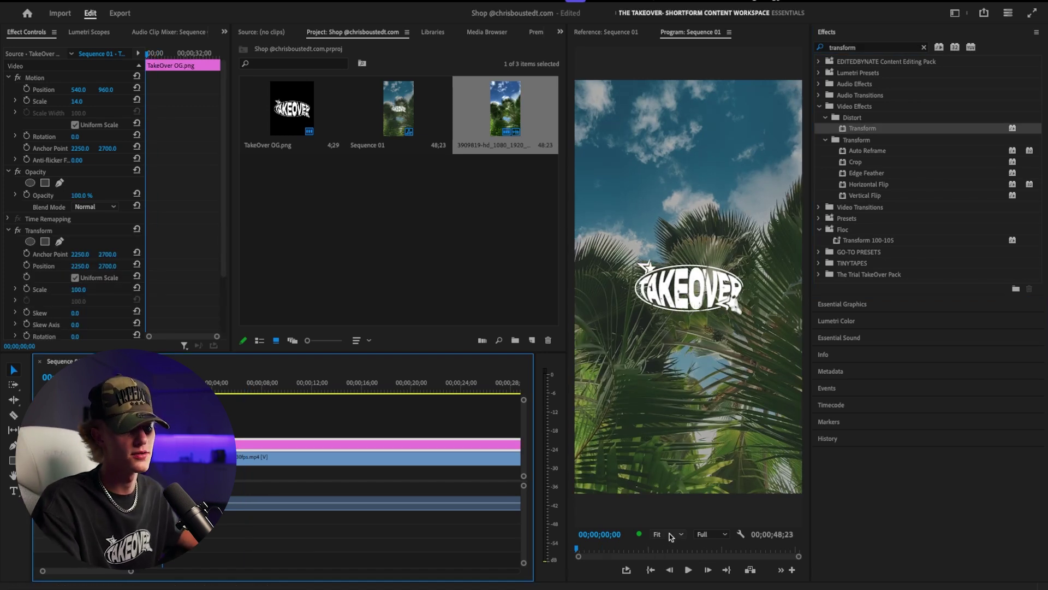
left_click(671, 535)
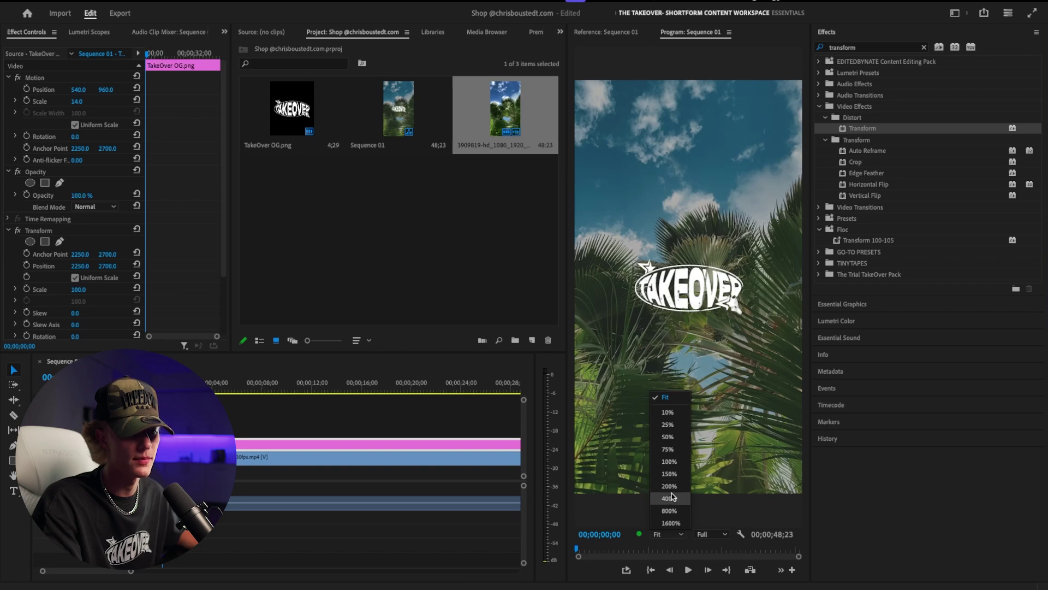
left_click(669, 498)
left_click(671, 534)
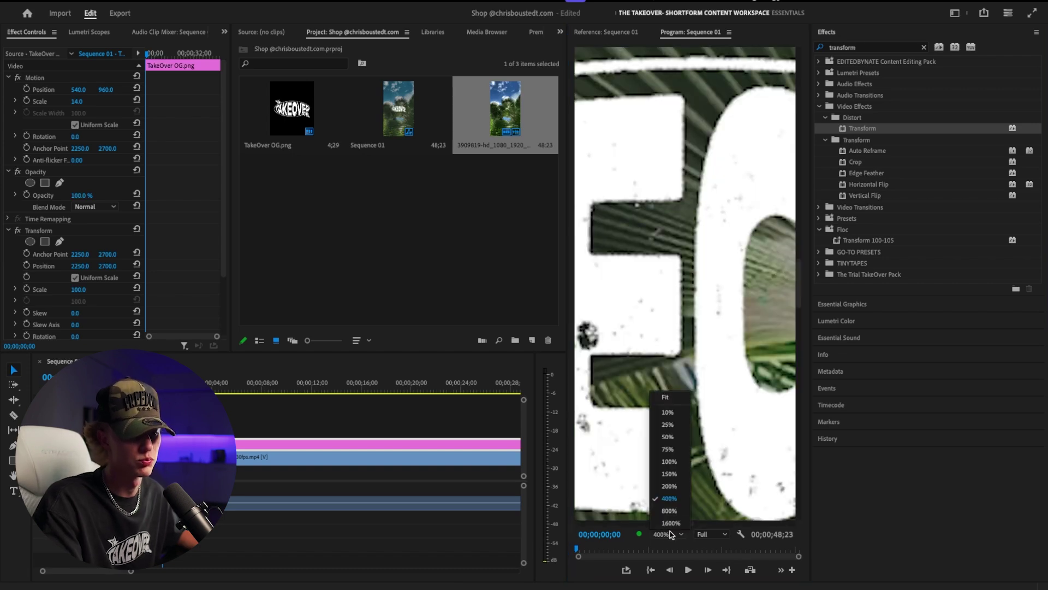
left_click(670, 486)
left_click(675, 535)
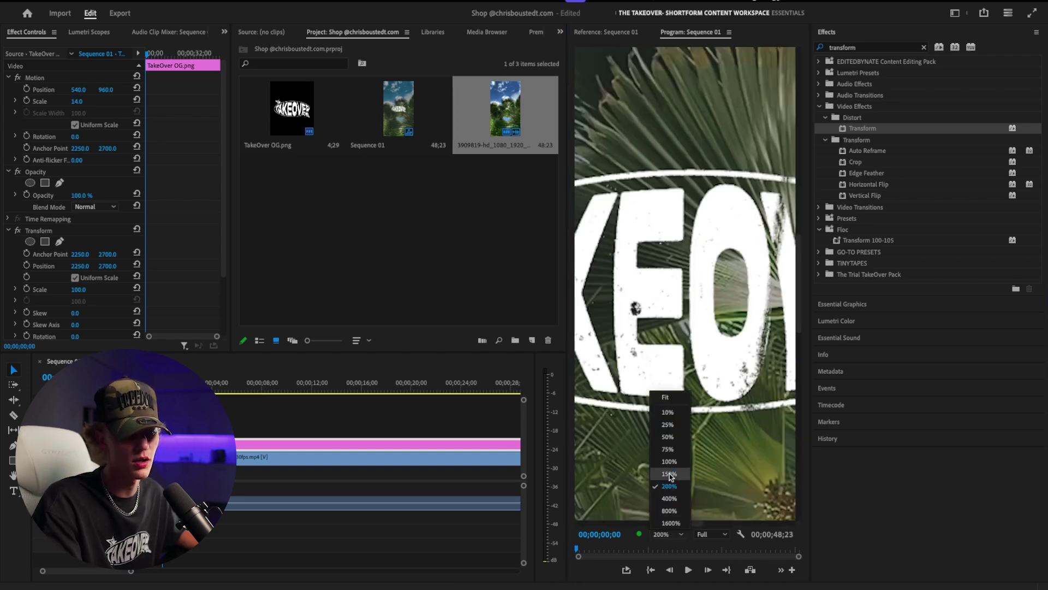
left_click(675, 477)
left_click(667, 534)
left_click(671, 465)
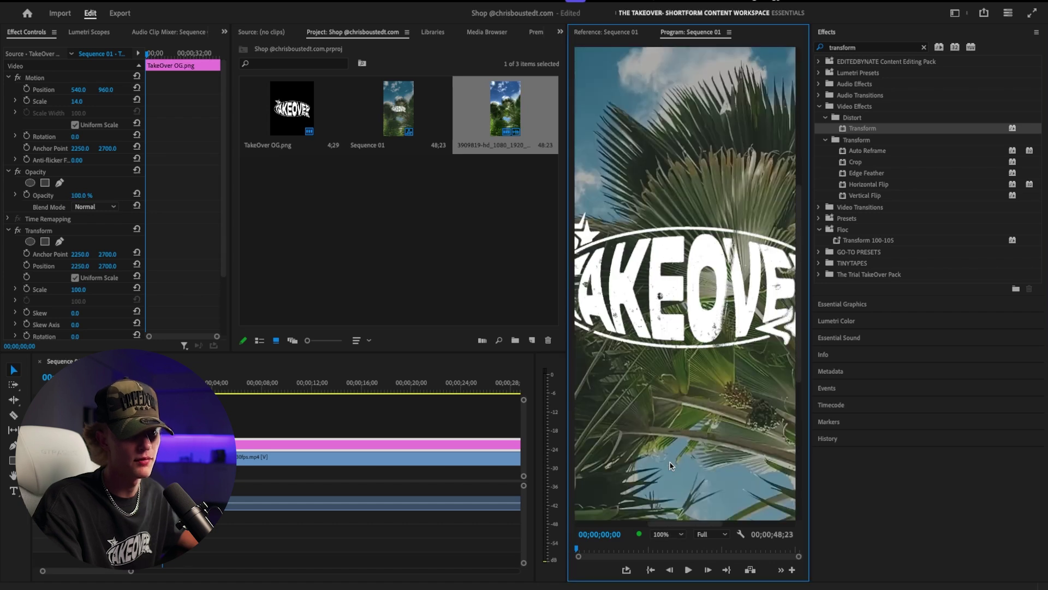
Turn on the Transform Position stopwatch to start recording keyframes.
left_click(57, 233)
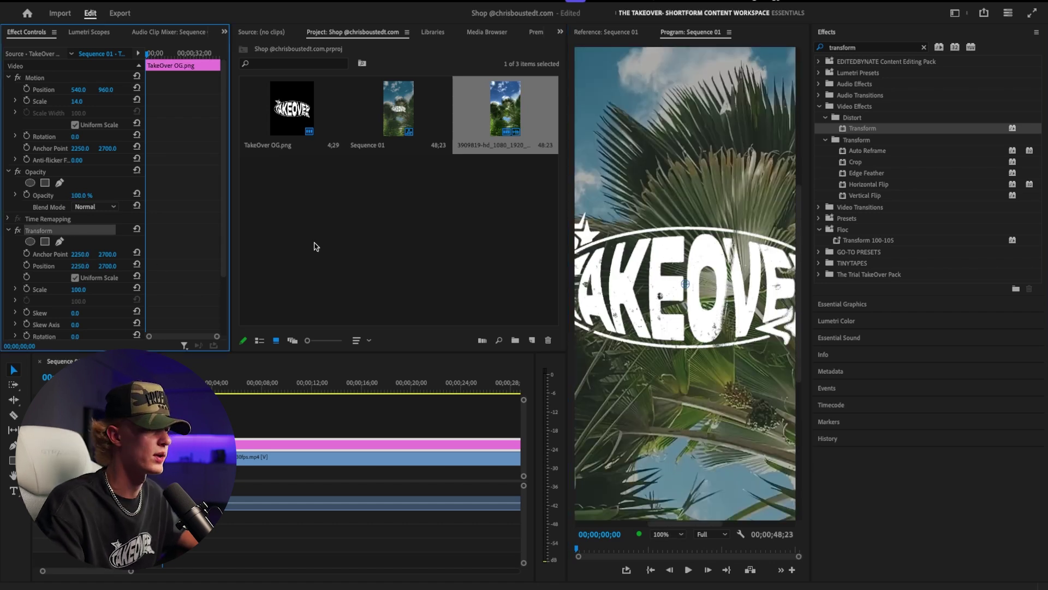
scroll(175, 256, "down", 2)
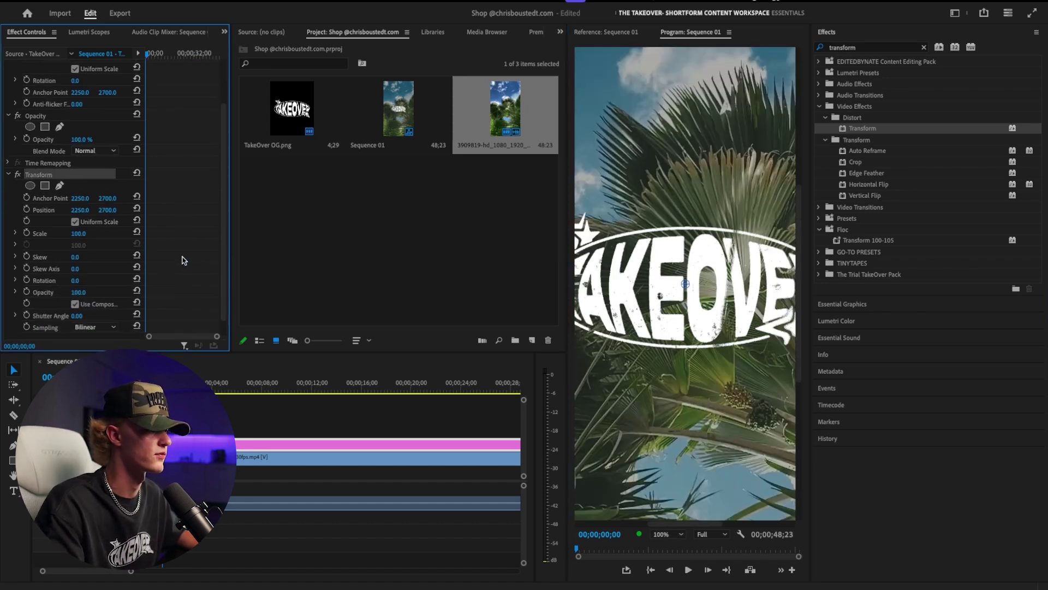
left_click(27, 210)
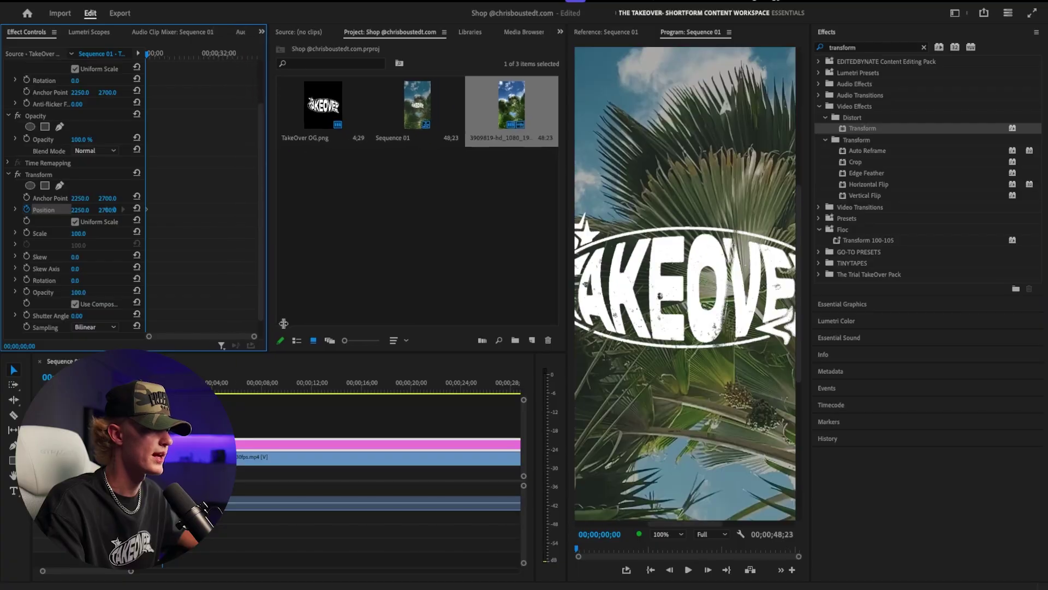
Widen and zoom the Effect Controls timeline, then key the logo at 2496.0, 2915.0 at frame 5.
left_click_drag(352, 322, 456, 319)
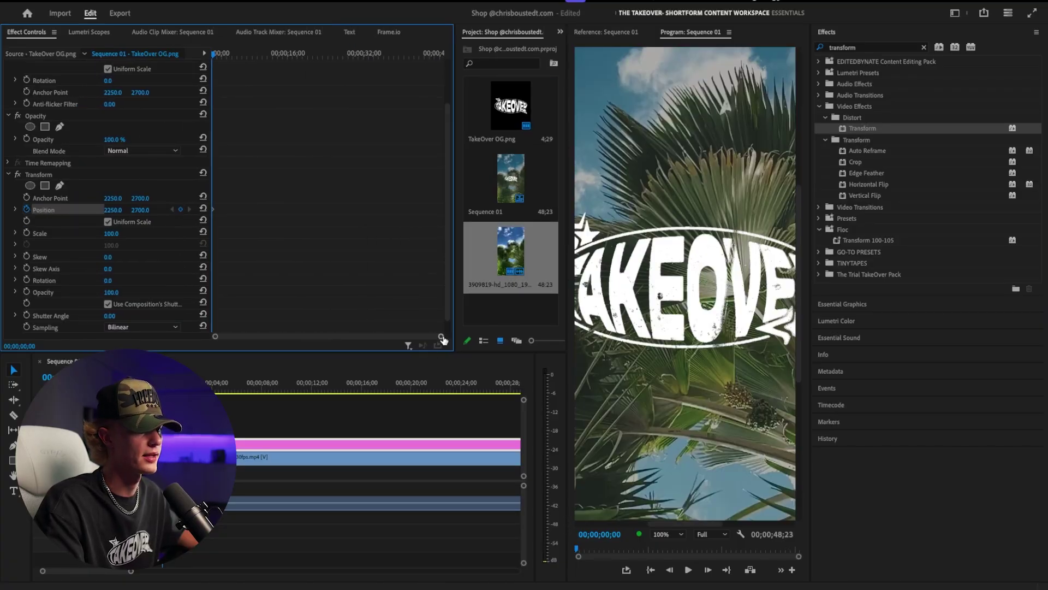
left_click_drag(441, 336, 269, 337)
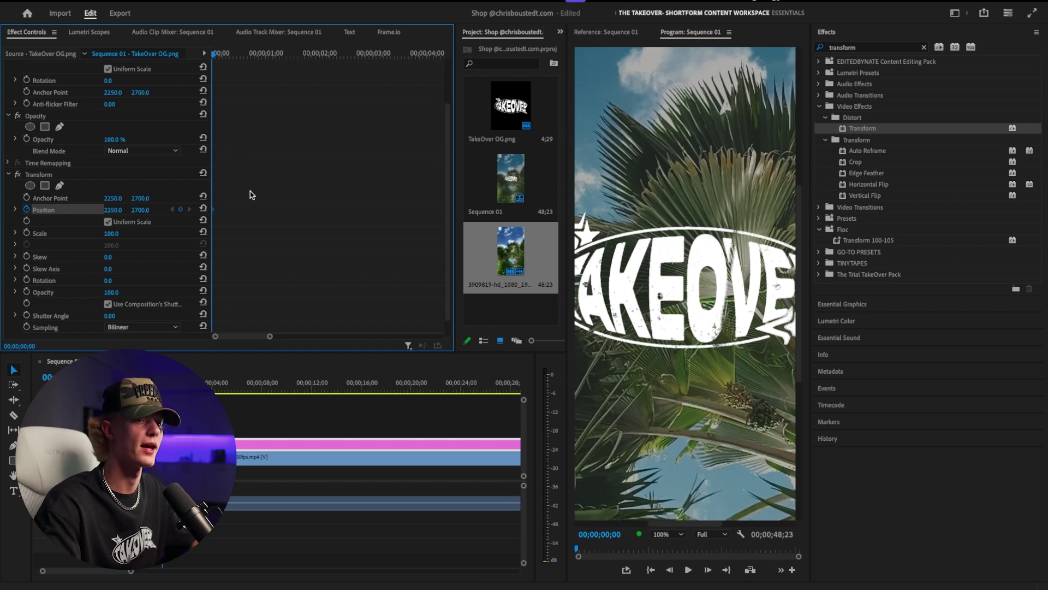
key("Right")
key("Right")
key("Right")
key("Right")
key("Right")
left_click_drag(139, 211, 207, 210)
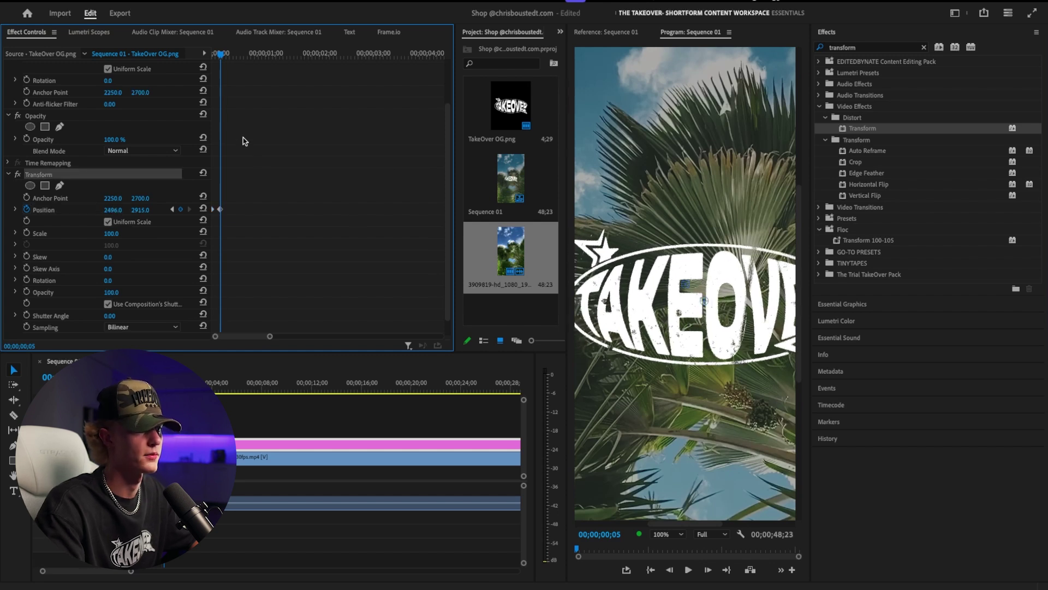
Add Position keyframes a few frames apart, jolting the logo left-down and then right.
key("Right")
key("Right")
key("Right")
key("Right")
key("Right")
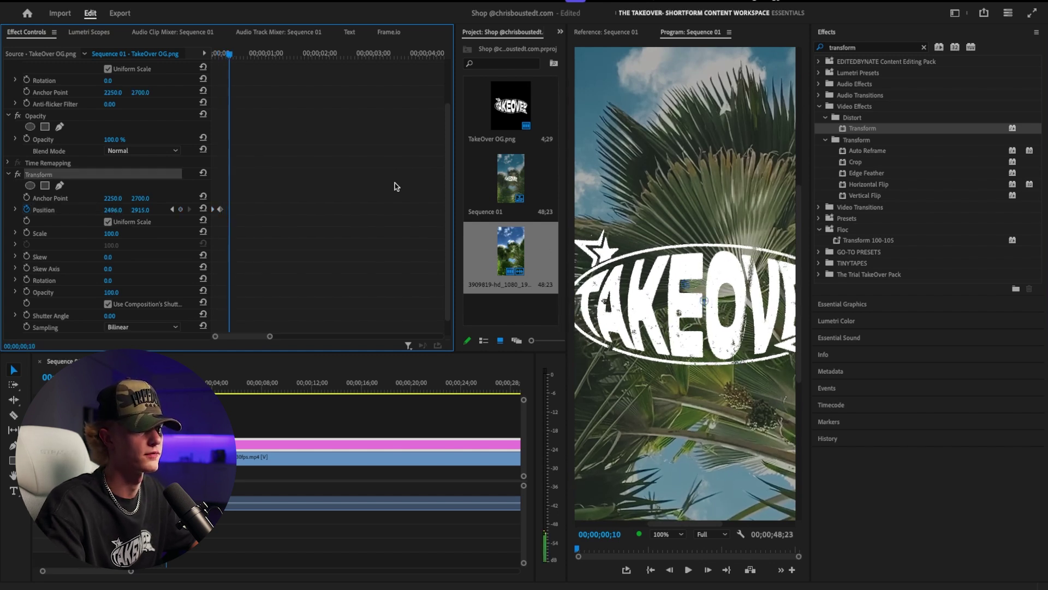
left_click(722, 300)
left_click_drag(722, 299, 653, 291)
left_click(267, 76)
key("Right")
key("Right")
key("Right")
key("Right")
key("Right")
key("Right")
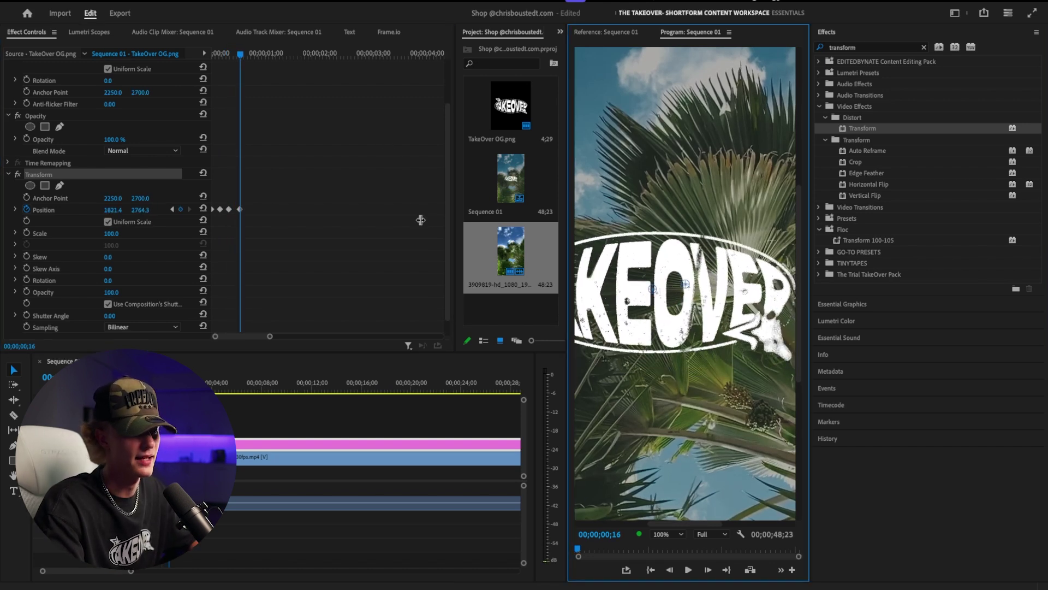
key("Right")
key("Right")
key("Right")
key("Right")
key("Right")
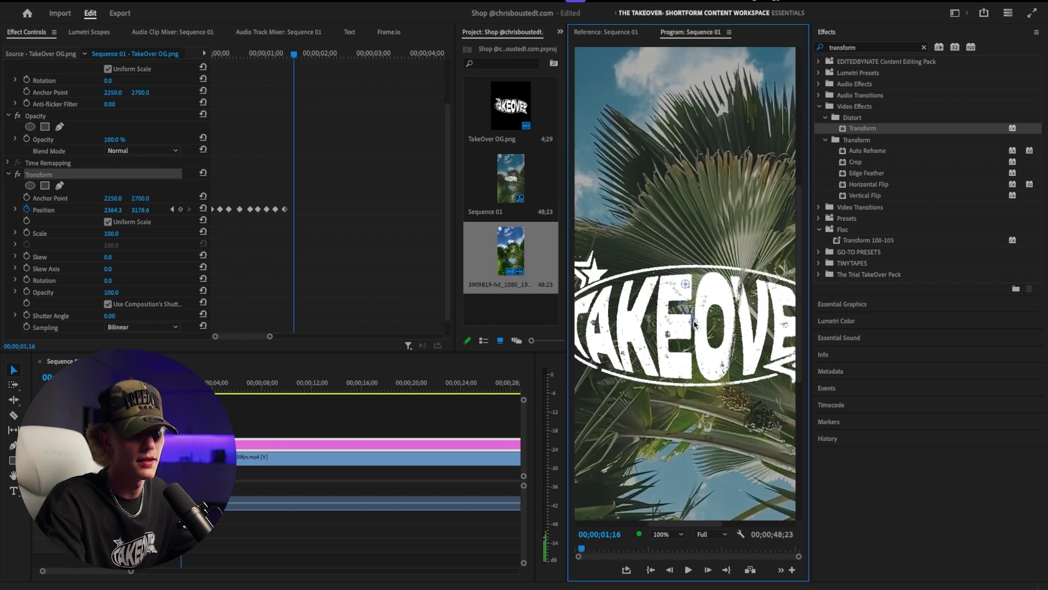
left_click_drag(685, 319, 695, 321)
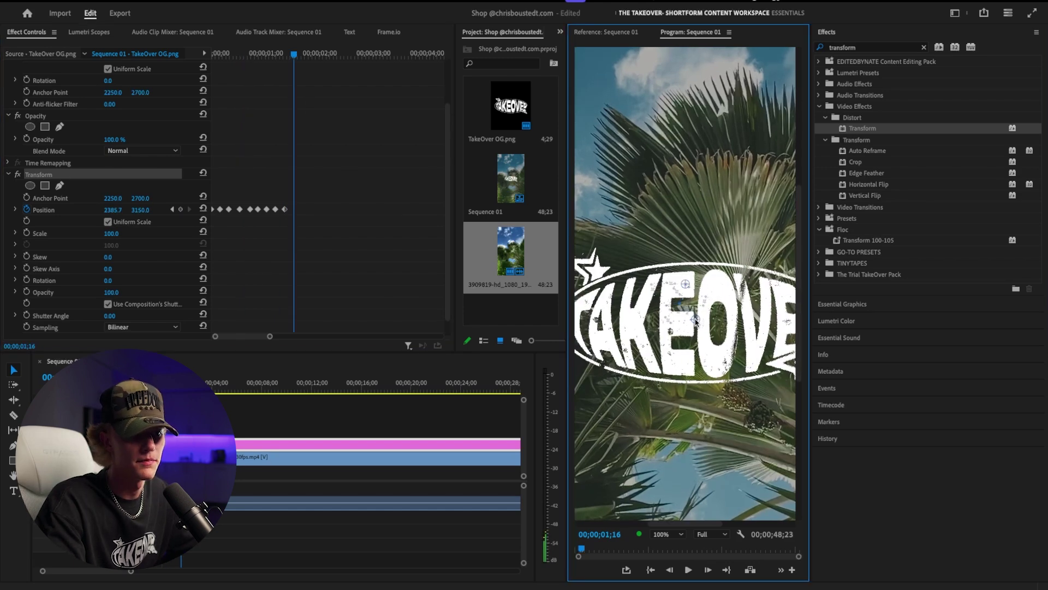
Add three more keyframes shifting the logo up-right twice, then up-left to 2500, 2700.
left_click(294, 56)
key("Right")
key("Right")
key("Right")
key("Right")
key("Right")
left_click_drag(687, 313, 708, 312)
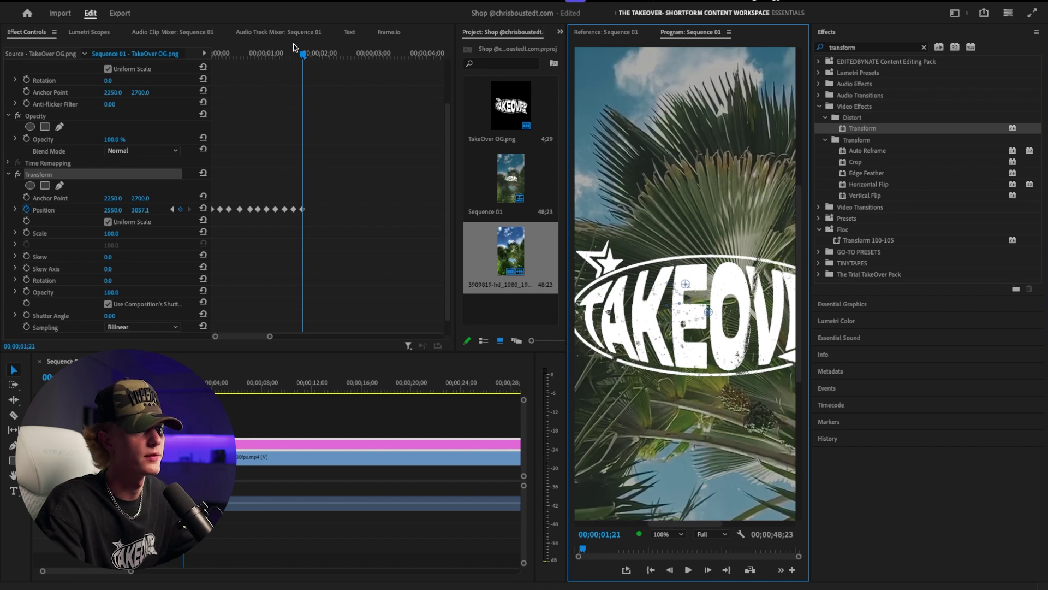
left_click(304, 56)
key("Right")
key("Right")
key("Right")
key("Right")
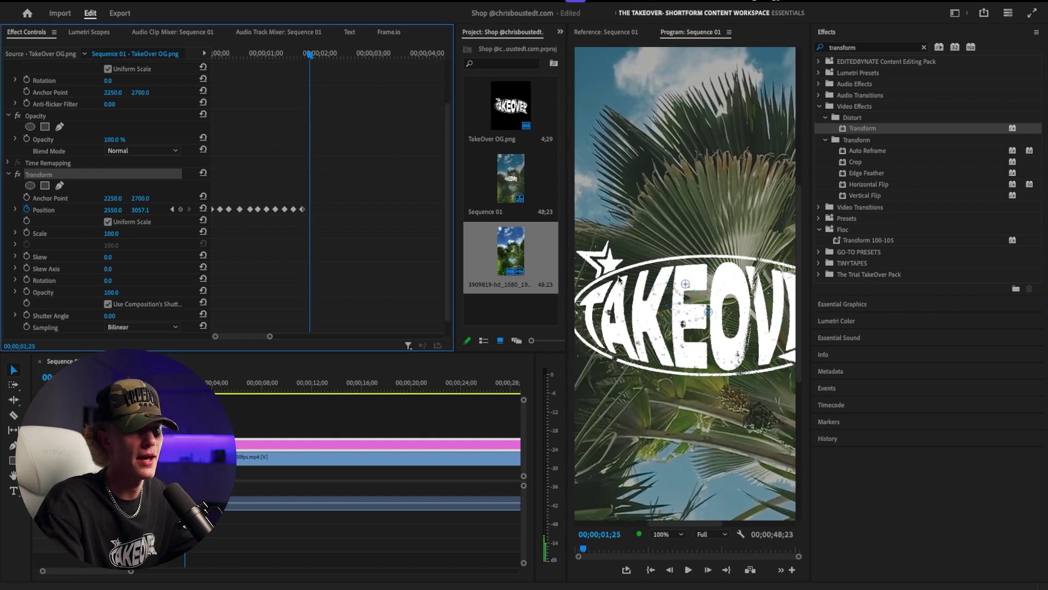
left_click_drag(703, 310, 717, 302)
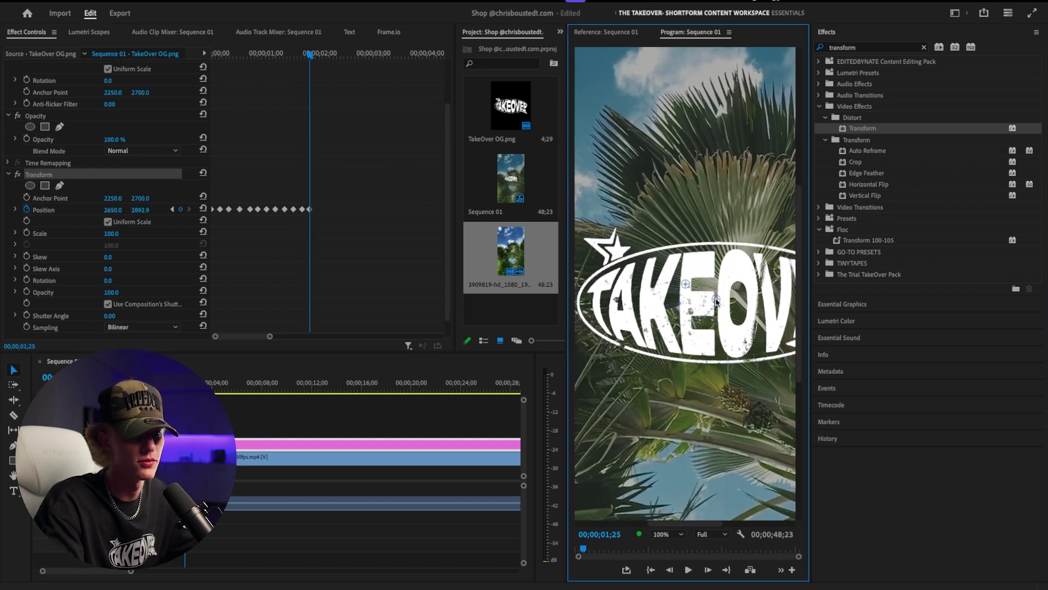
left_click(310, 57)
key("Right")
key("Right")
key("Right")
key("Right")
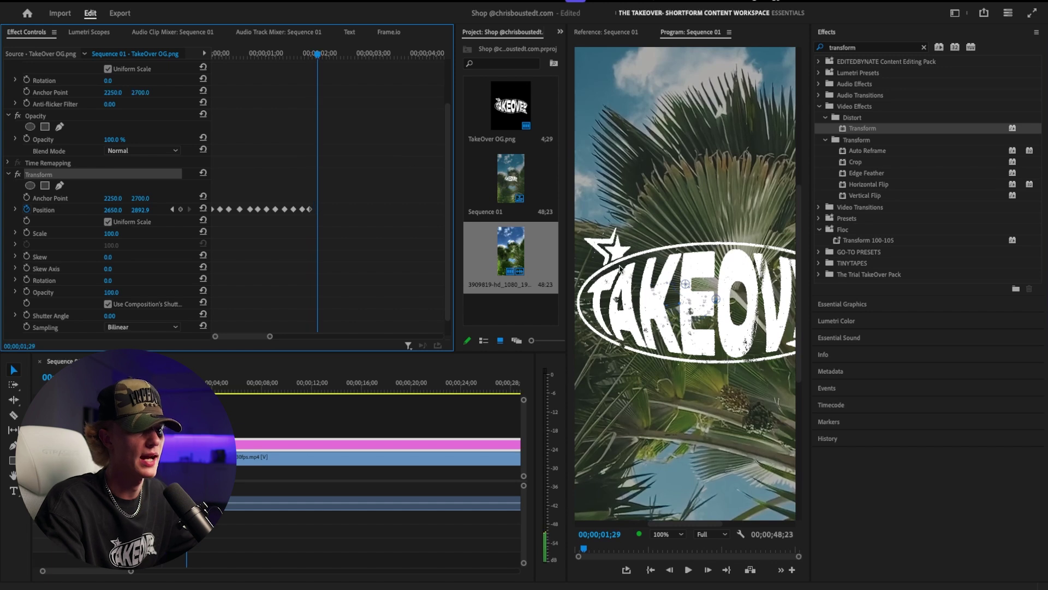
left_click_drag(717, 299, 705, 285)
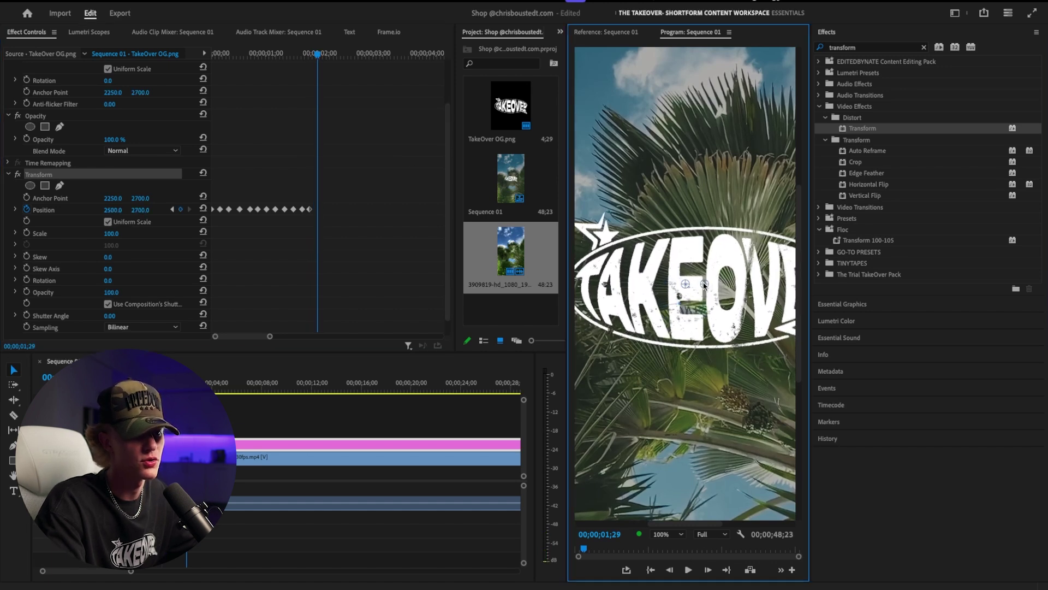
Add further shake keyframes nudging the logo up-left and slightly left-down.
left_click(319, 57)
key("Right")
key("Right")
key("Right")
key("Right")
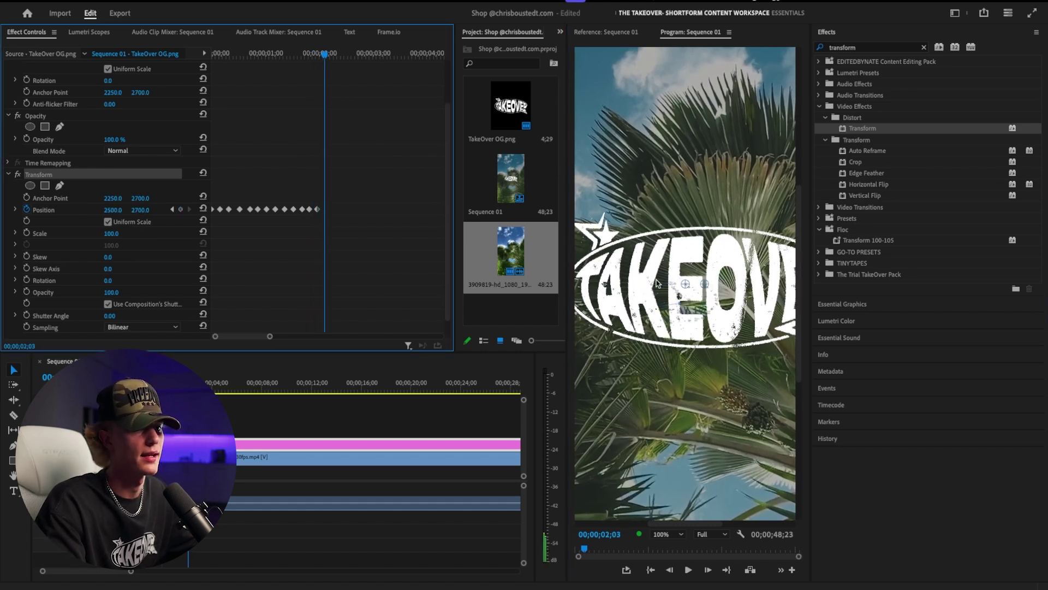
left_click_drag(706, 285, 666, 287)
left_click(326, 53)
key("Right")
key("Right")
key("Right")
key("Right")
left_click(349, 93)
key("Right")
key("Right")
key("Right")
key("Right")
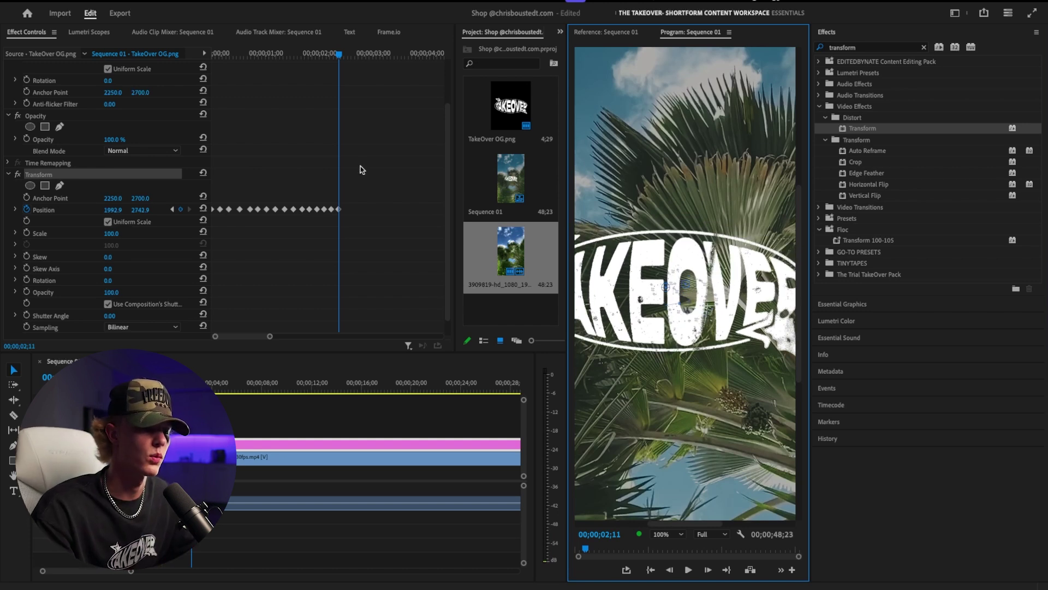
At 00;00;02;18 add a final keyframe returning the logo to 2250.0, 2700.0.
left_click(213, 212)
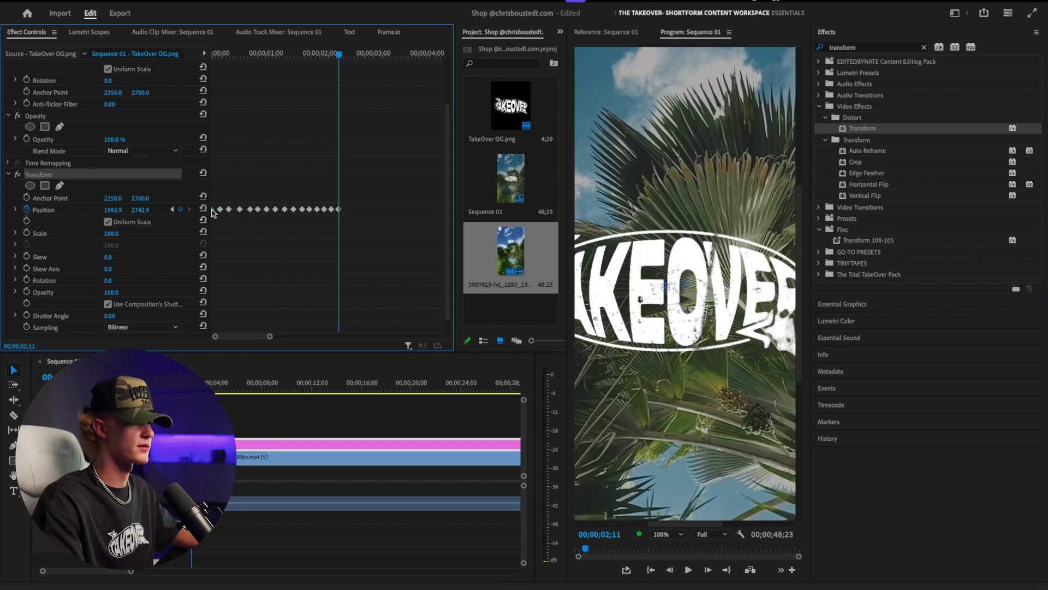
key("Right")
key("Right")
key("Right")
key("Right")
key("Right")
key("Right")
key("Right")
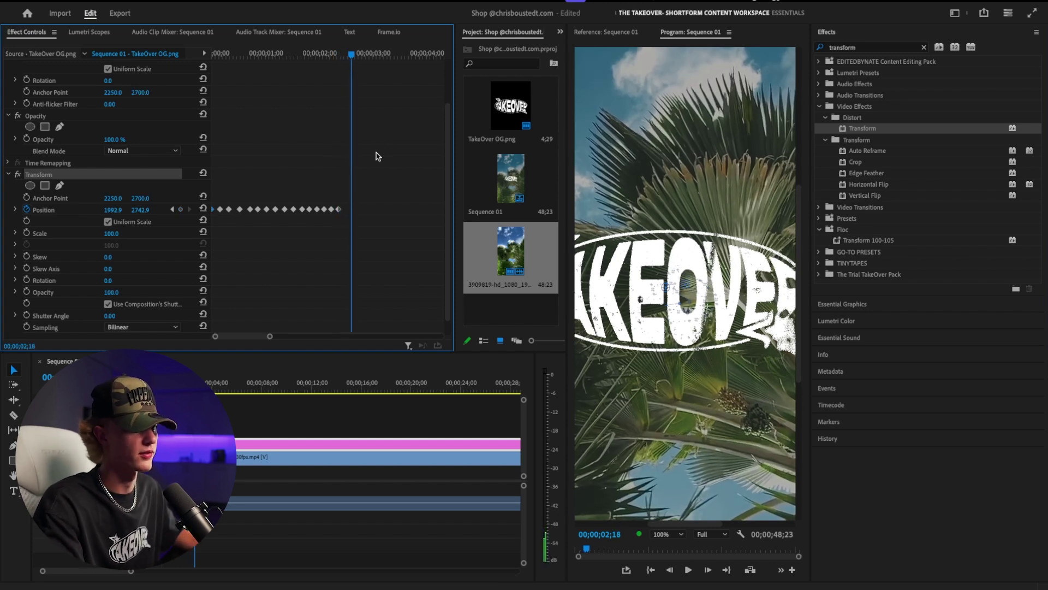
key("ctrl+v")
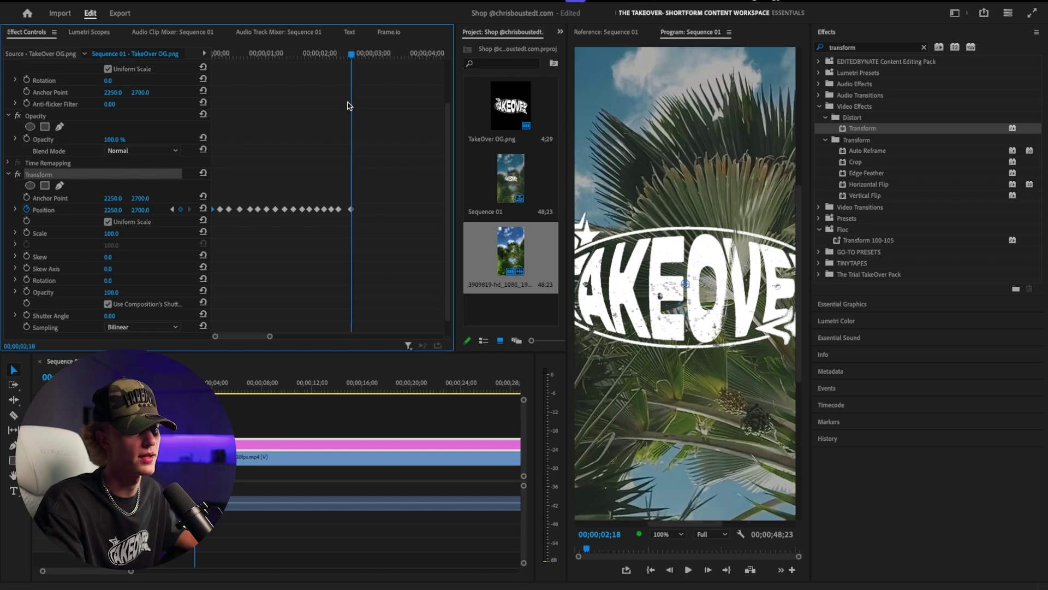
key("Left")
key("Left")
key("Left")
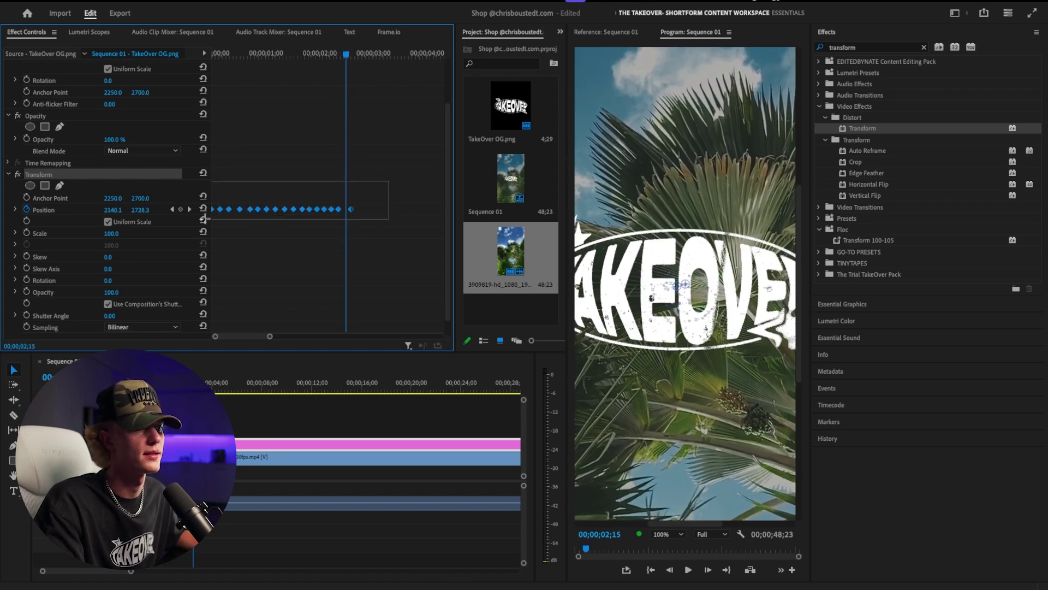
right_click(277, 214)
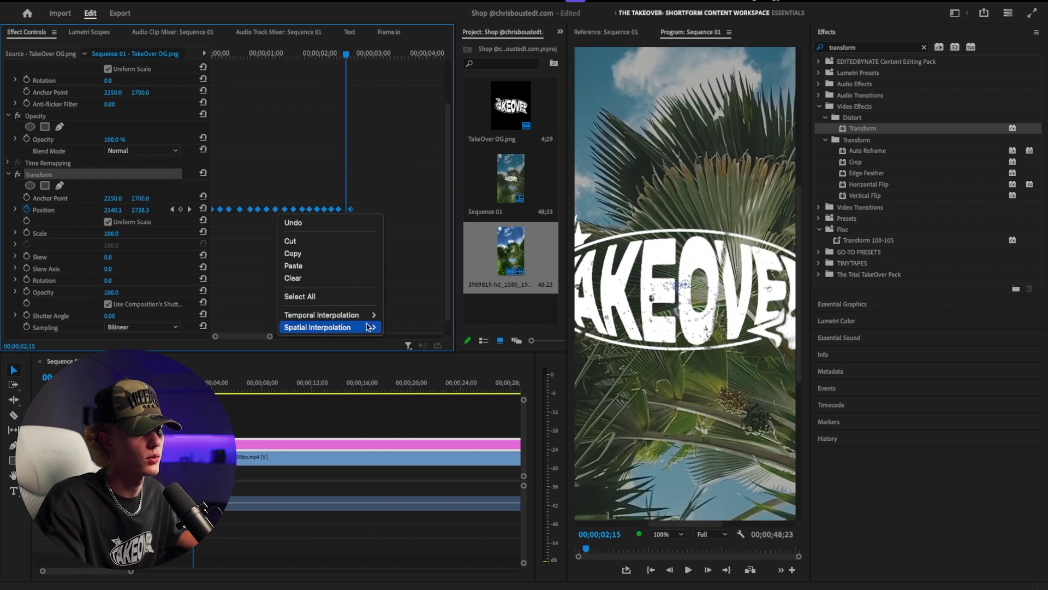
Set the Position keyframes to Bezier temporal interpolation and play the shake from 00;00;00;00.
mouse_move(369, 315)
left_click(412, 327)
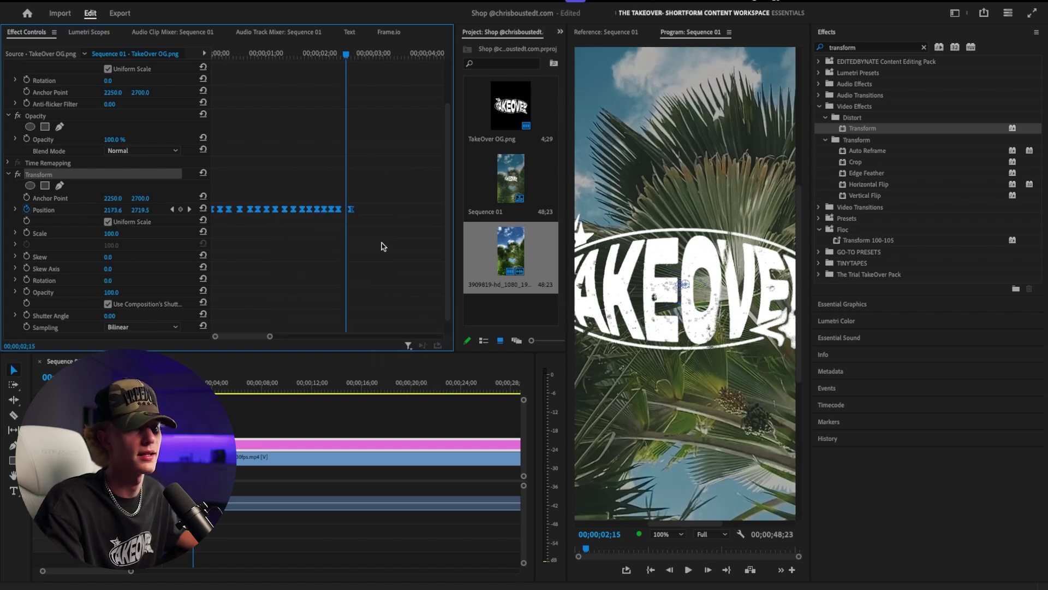
left_click_drag(345, 53, 200, 100)
key("space")
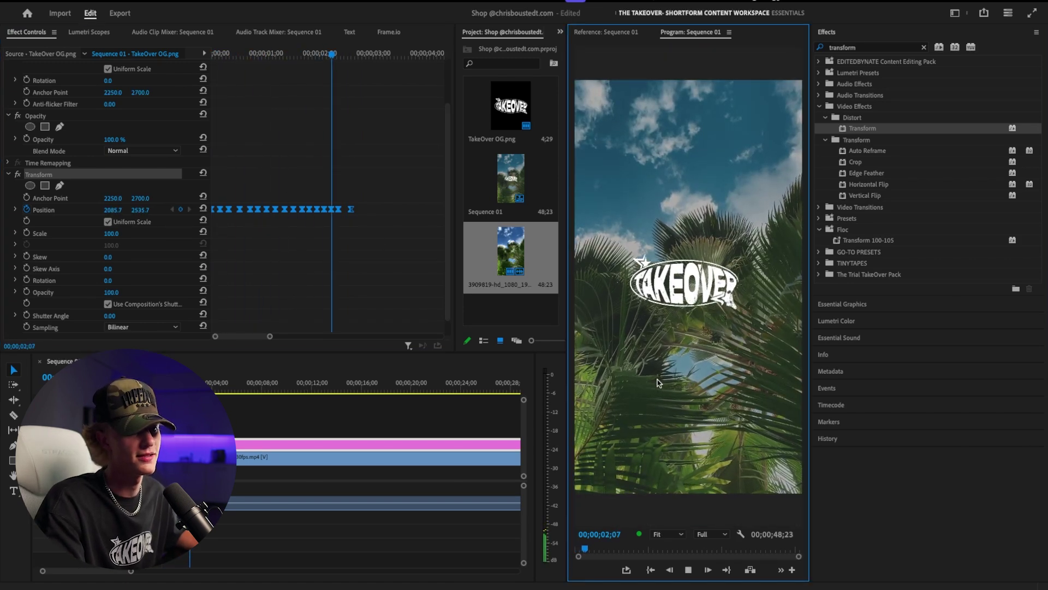
key("space")
left_click_drag(355, 54, 130, 57)
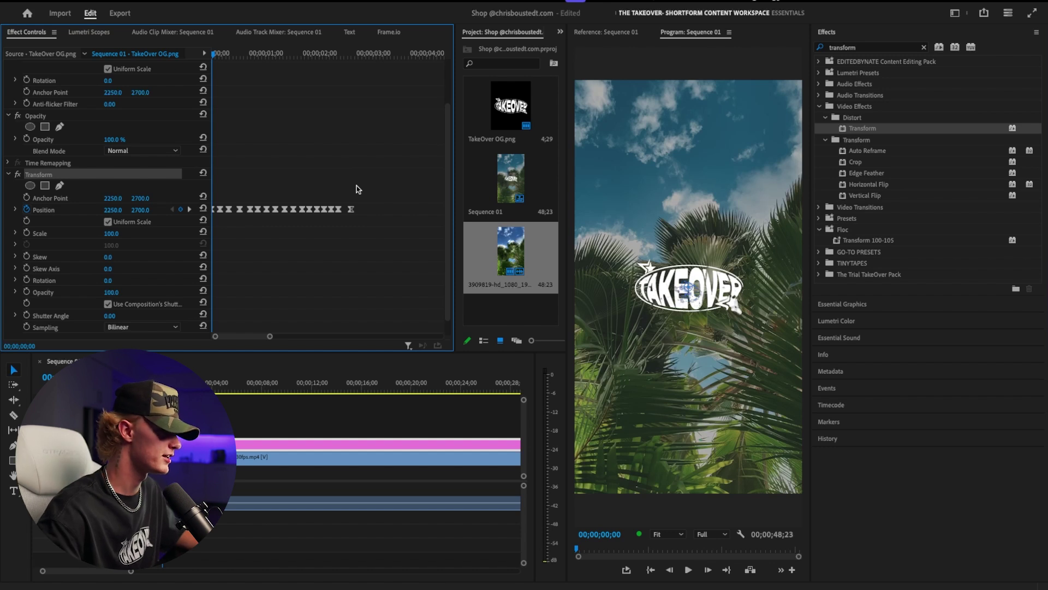
Delete all Position keyframes, zoom the ruler out to eight seconds, and magnify the preview to 400%.
left_click_drag(371, 188, 189, 226)
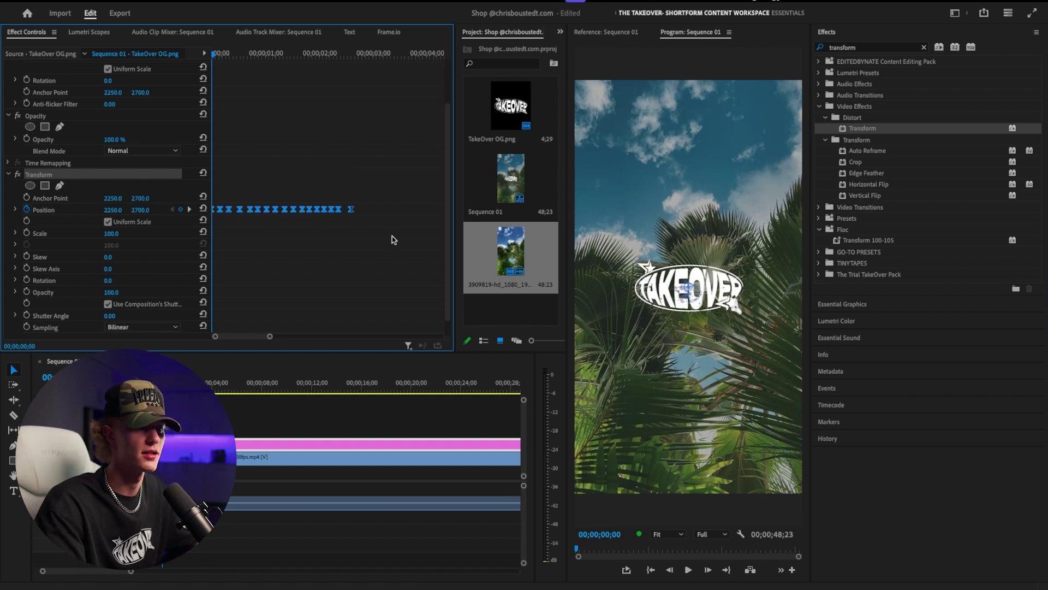
key("Delete")
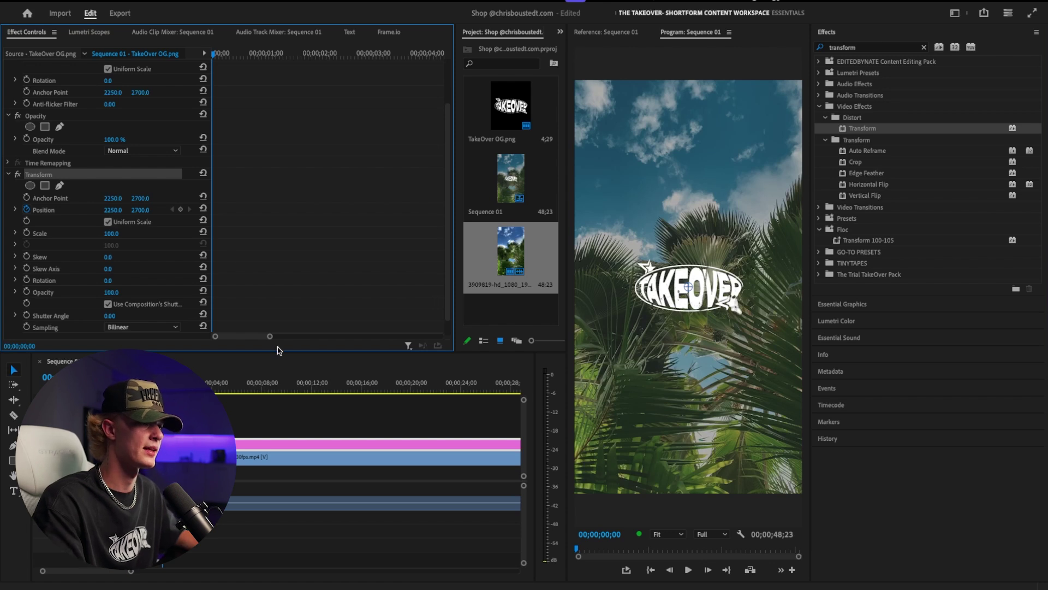
left_click_drag(269, 337, 300, 336)
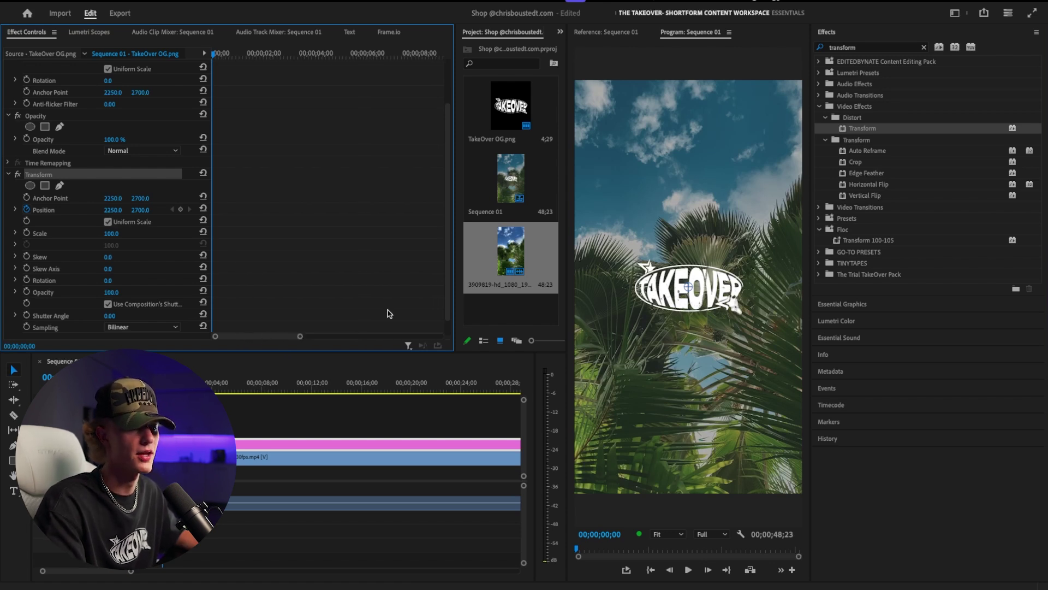
left_click(686, 551)
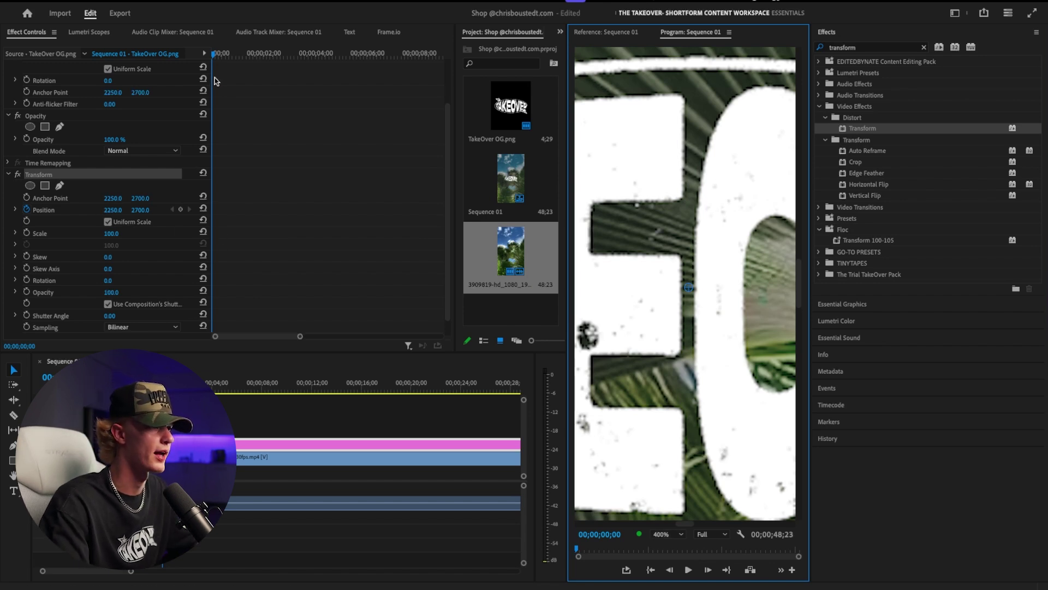
Add a keyframe lowering the logo at the start, then advance the playhead to 00;00;01;01.
left_click(203, 210)
key("space")
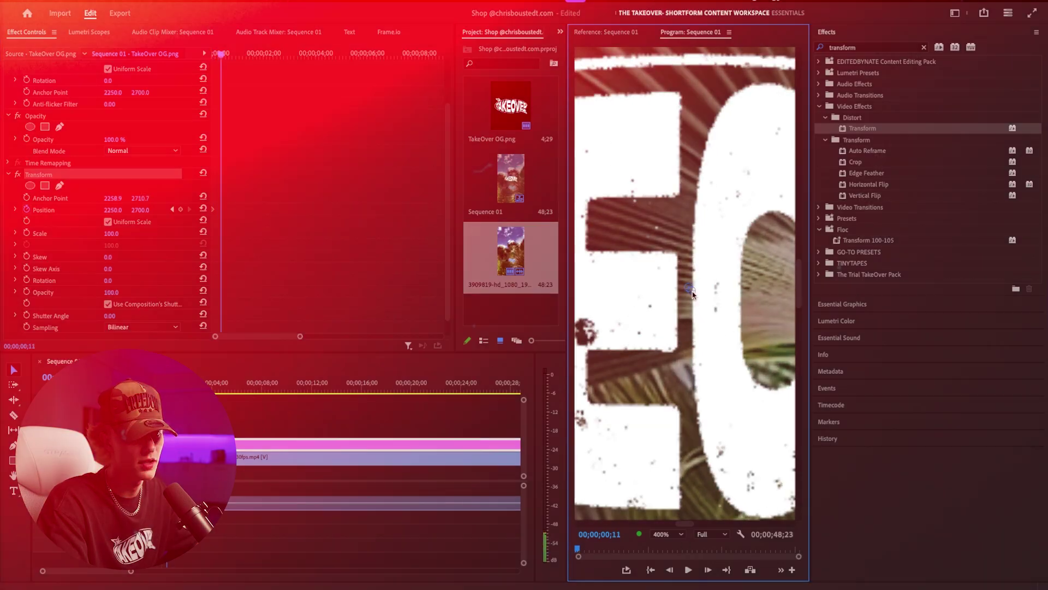
mouse_move(140, 210)
left_mouse_down()
mouse_move(129, 211)
mouse_move(143, 210)
left_mouse_up()
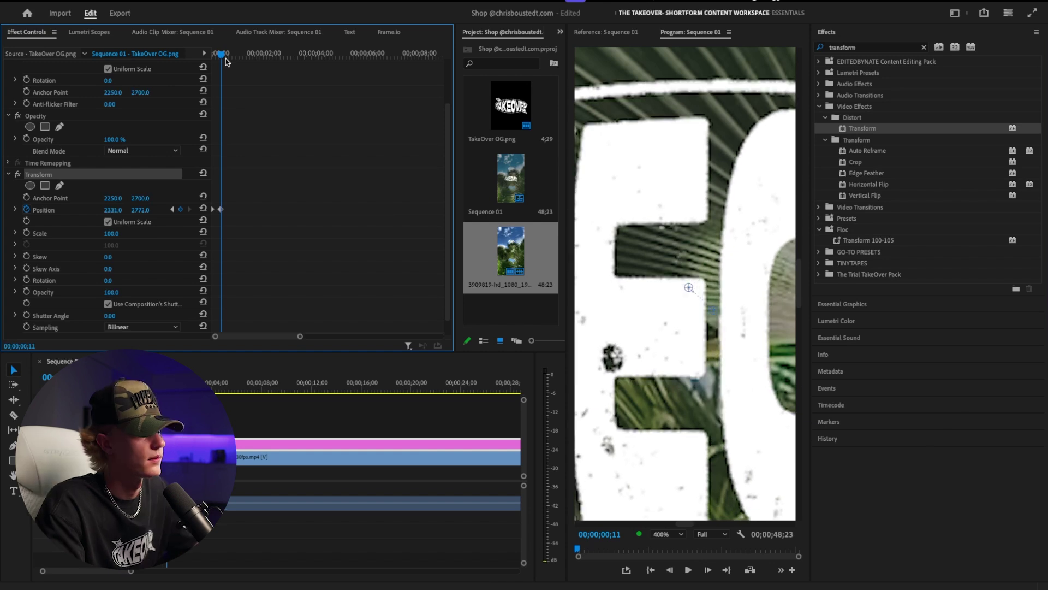
key("Right")
key("Right")
key("Right")
key("Right")
key("Right")
key("Right")
key("Right")
key("Right")
key("Right")
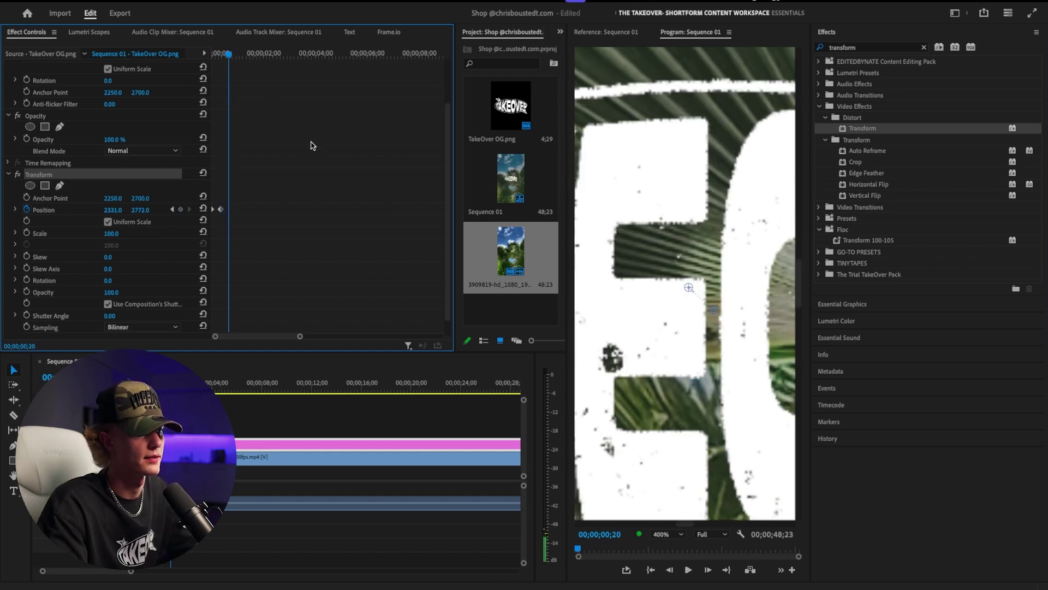
left_click_drag(229, 55, 230, 56)
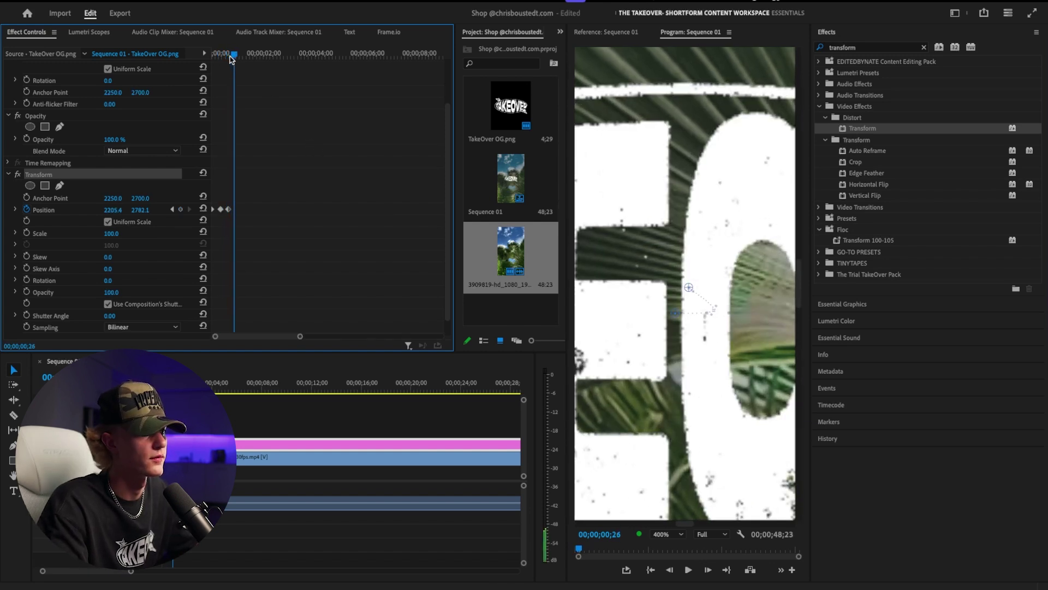
key("Right")
key("Right")
key("Right")
key("Right")
key("Right")
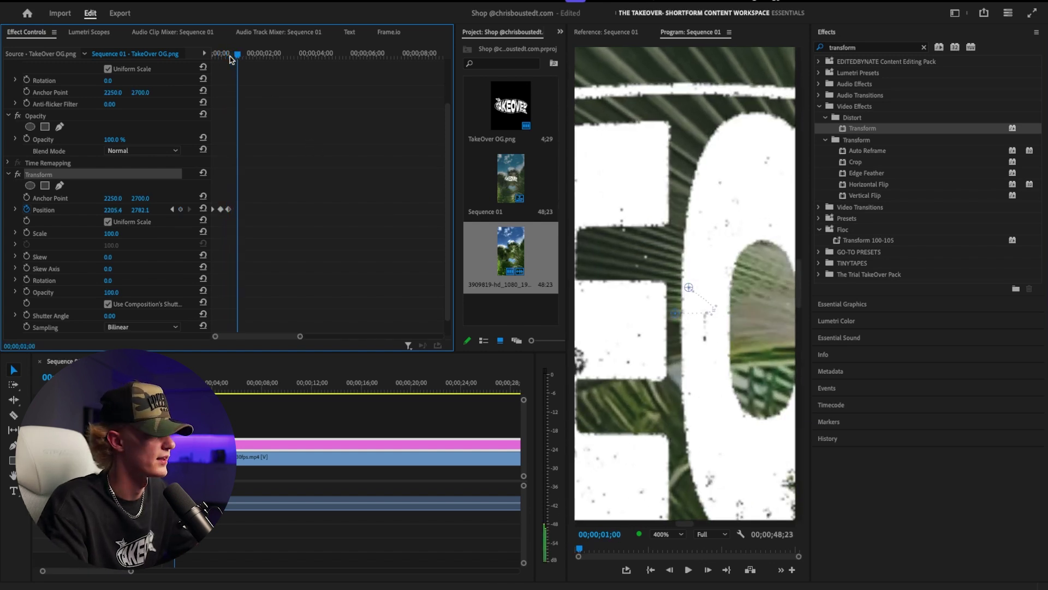
key("Right")
key("Right")
key("Right")
key("Right")
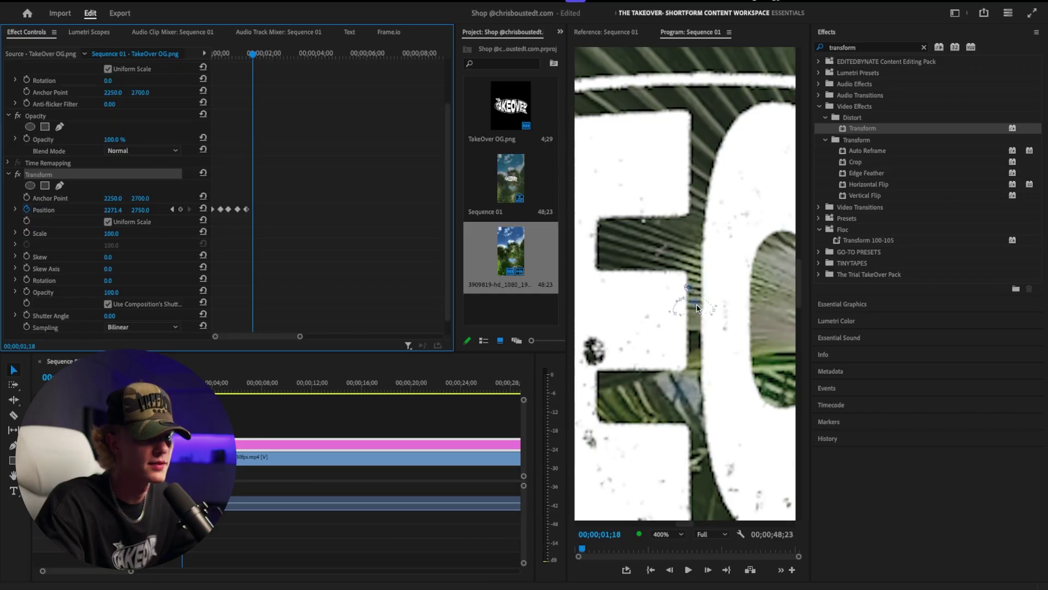
Add keyframes moving the logo up-right, right-down, and left-down at 02;06.
left_click_drag(697, 308, 717, 303)
left_click(252, 56)
key("Right")
key("Right")
key("Right")
key("Right")
key("Right")
key("Right")
key("Right")
key("Right")
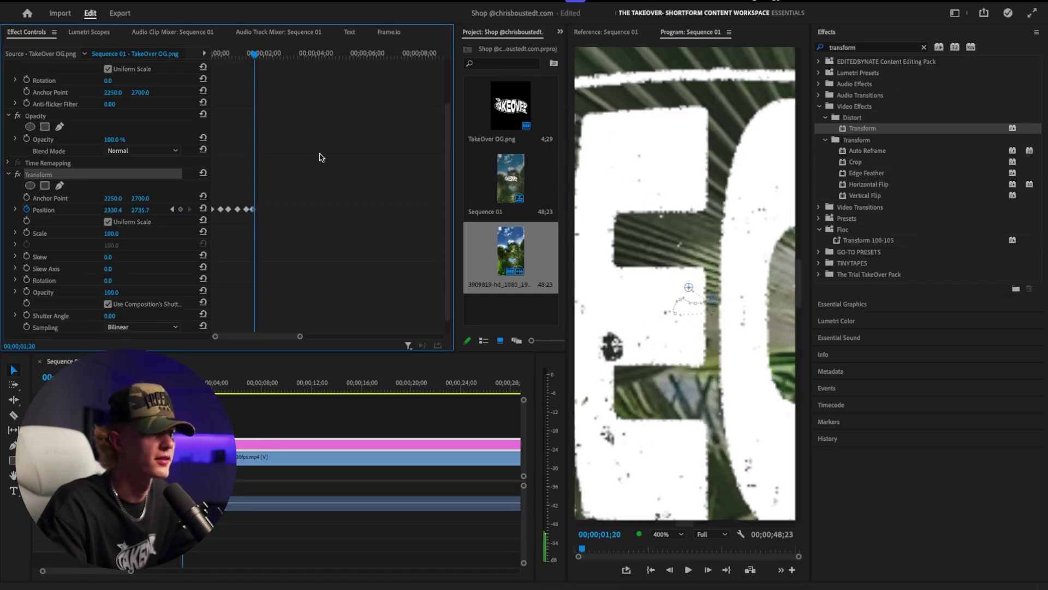
left_click_drag(723, 305, 737, 315)
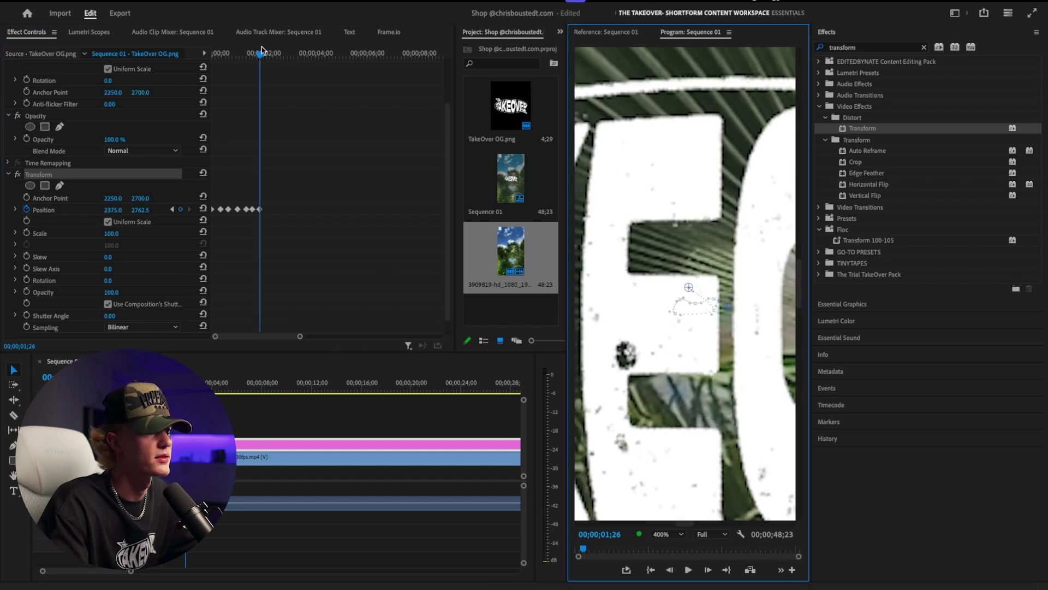
left_click_drag(262, 52, 268, 52)
left_click_drag(726, 307, 709, 316)
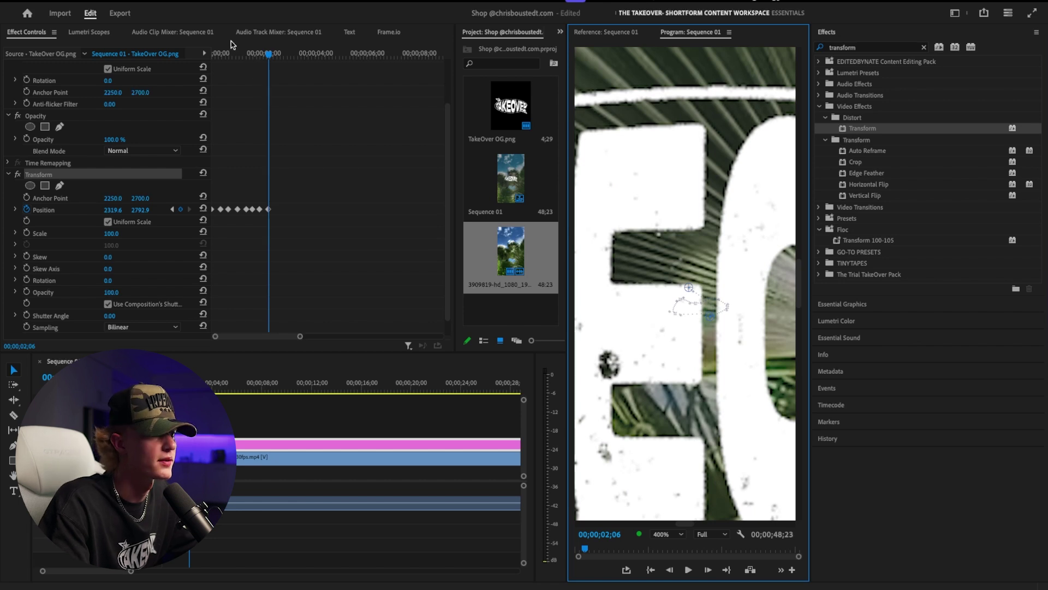
At 02;22 reset Position to 2250.0, 2700.0 and select all Position keyframes.
left_click(267, 52)
key("Right")
key("Right")
key("Right")
key("Right")
key("Right")
key("Right")
key("Right")
key("Right")
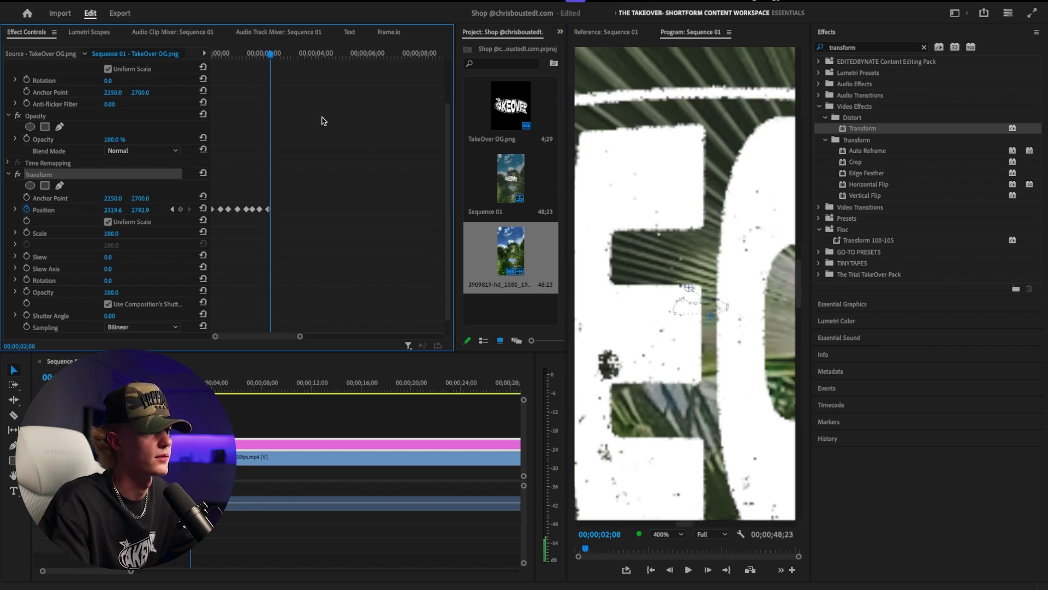
key("Right")
key("Right")
key("Right")
key("Right")
key("Right")
key("Right")
key("Right")
key("Right")
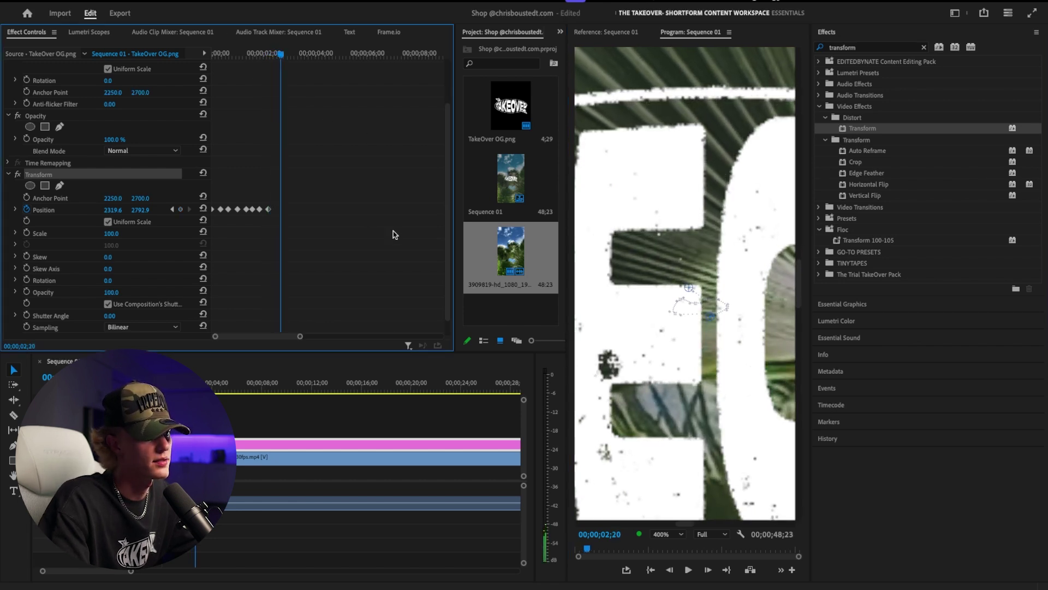
left_click(202, 209)
left_click_drag(326, 190, 207, 216)
Give the new Position keyframes Bezier interpolation and preview the eased shake enlarged from the start.
right_click(215, 212)
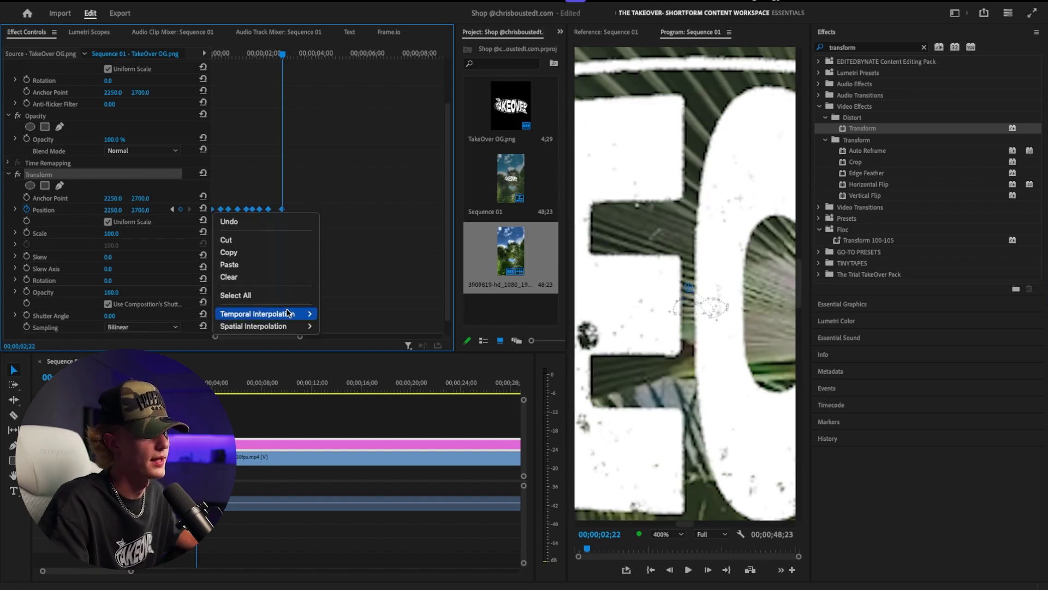
mouse_move(288, 312)
left_click(341, 326)
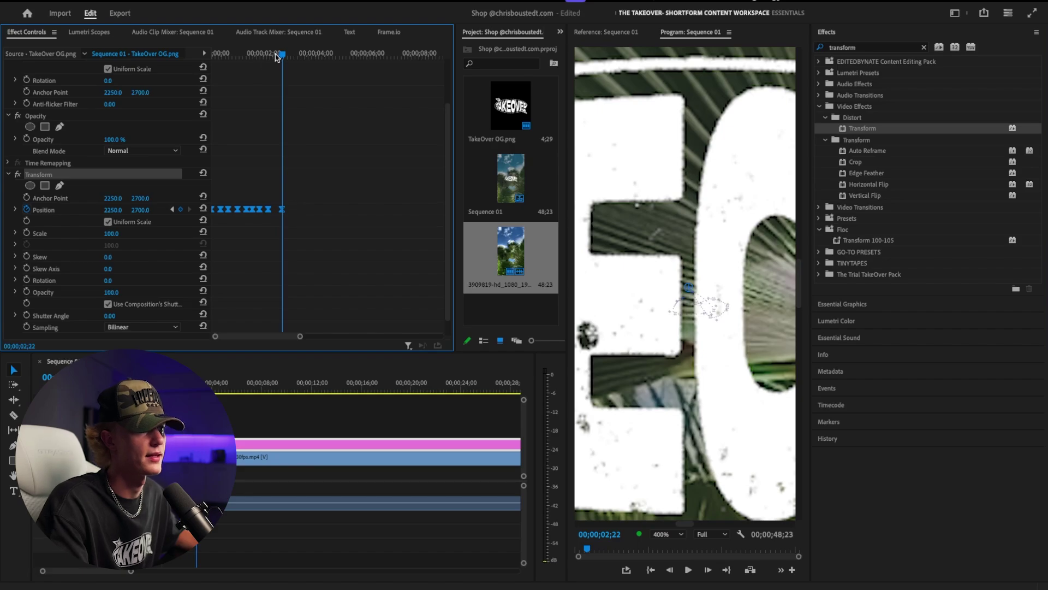
left_click_drag(275, 58, 212, 58)
key("grave")
key("grave")
key("space")
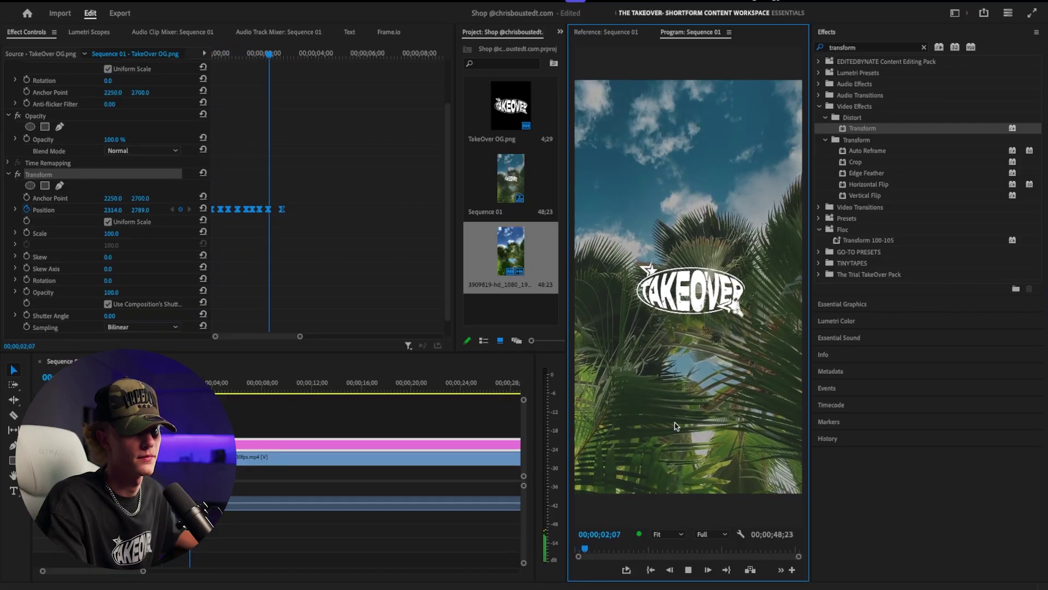
key("space")
left_click_drag(288, 55, 153, 48)
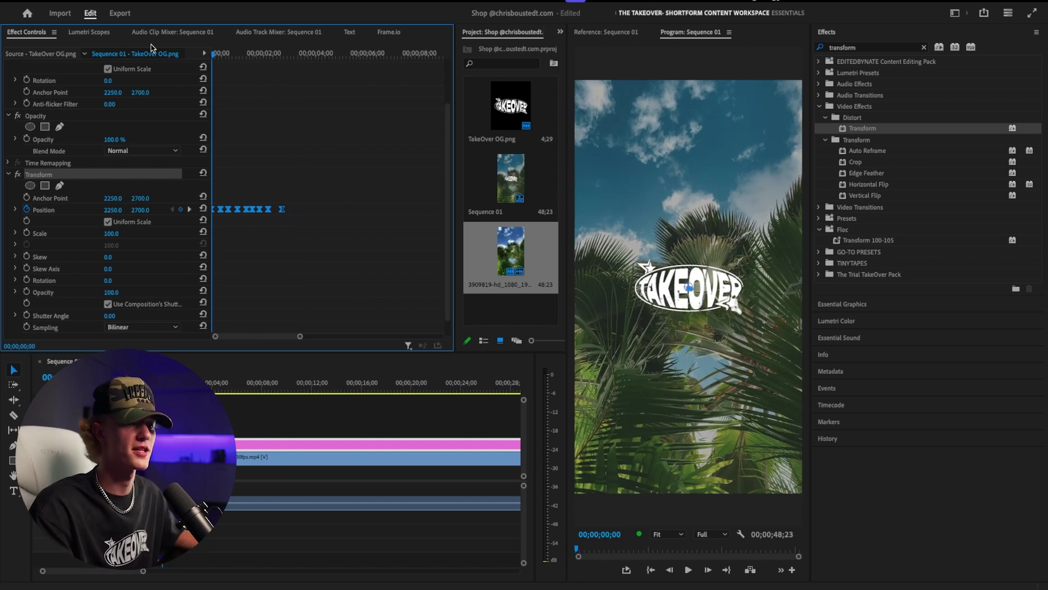
Select a group of Position keyframes, drag one later, and preview the timing.
left_click_drag(339, 192, 227, 215)
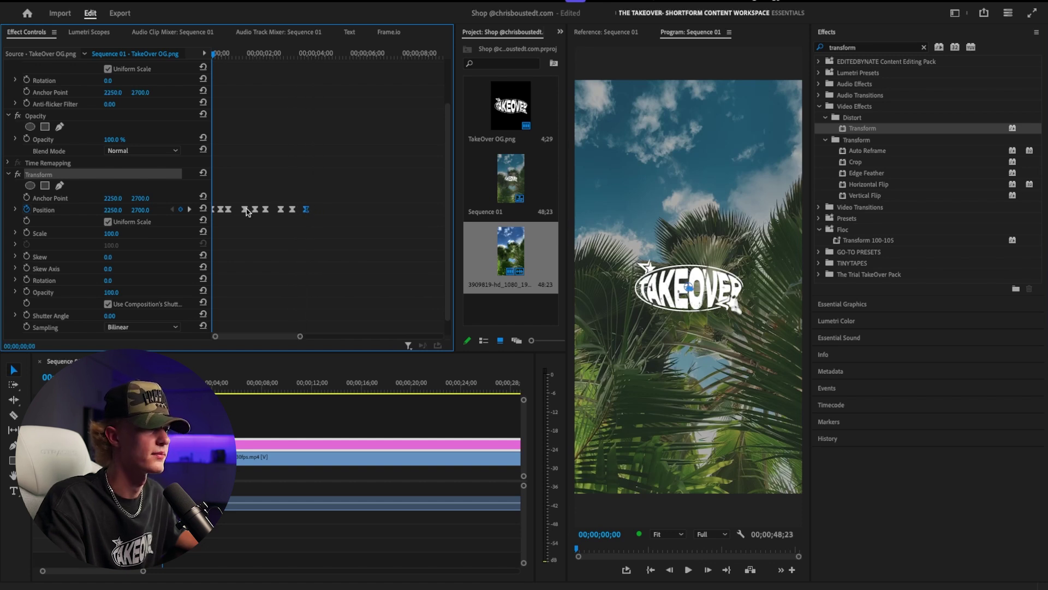
left_click_drag(232, 208, 235, 210)
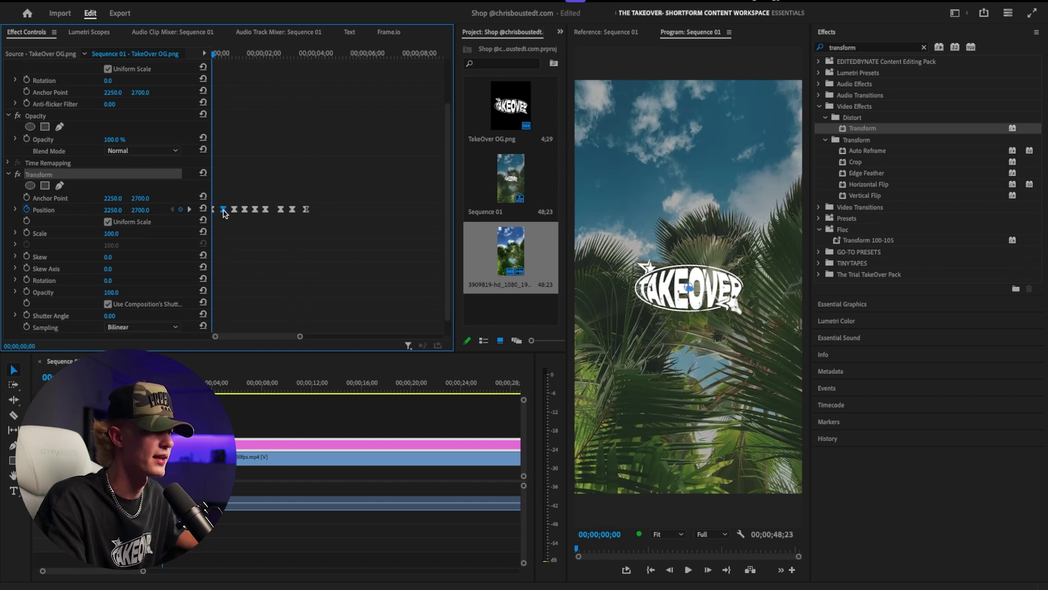
key("space")
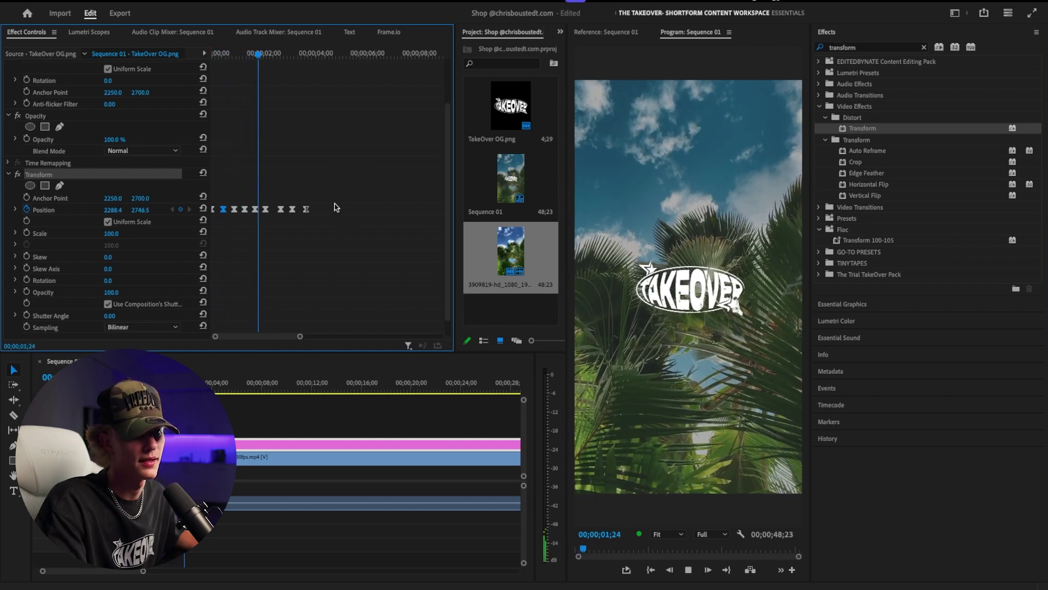
key("space")
Drag the later Position keyframes further right to widen the gaps, then replay to check spacing.
left_click(230, 59)
left_click_drag(231, 58, 234, 58)
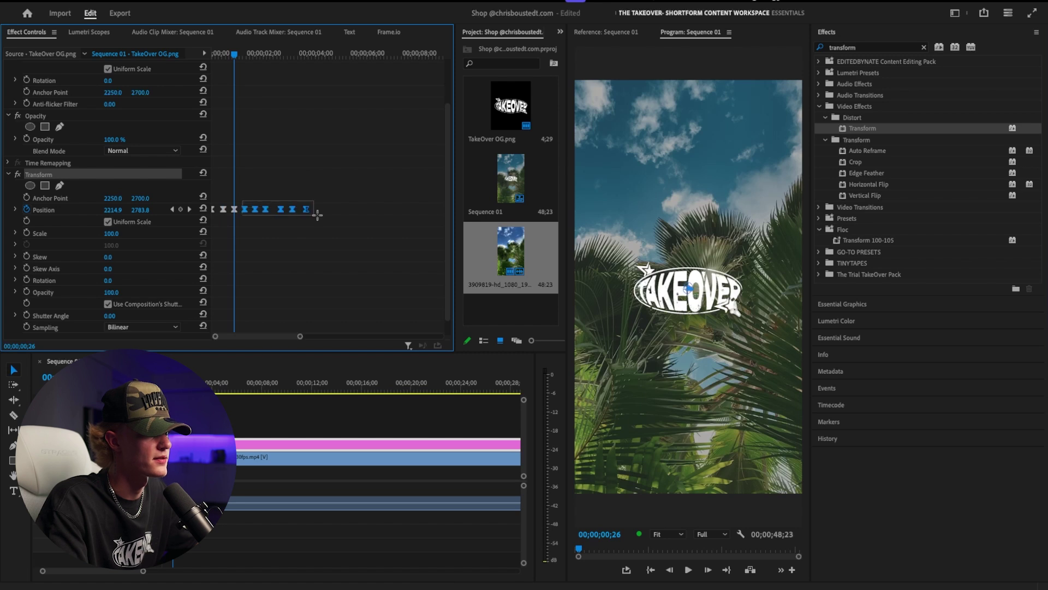
left_click_drag(307, 210, 318, 211)
left_click_drag(234, 210, 242, 211)
left_click_drag(223, 210, 310, 212)
left_click_drag(234, 55, 198, 99)
key("space")
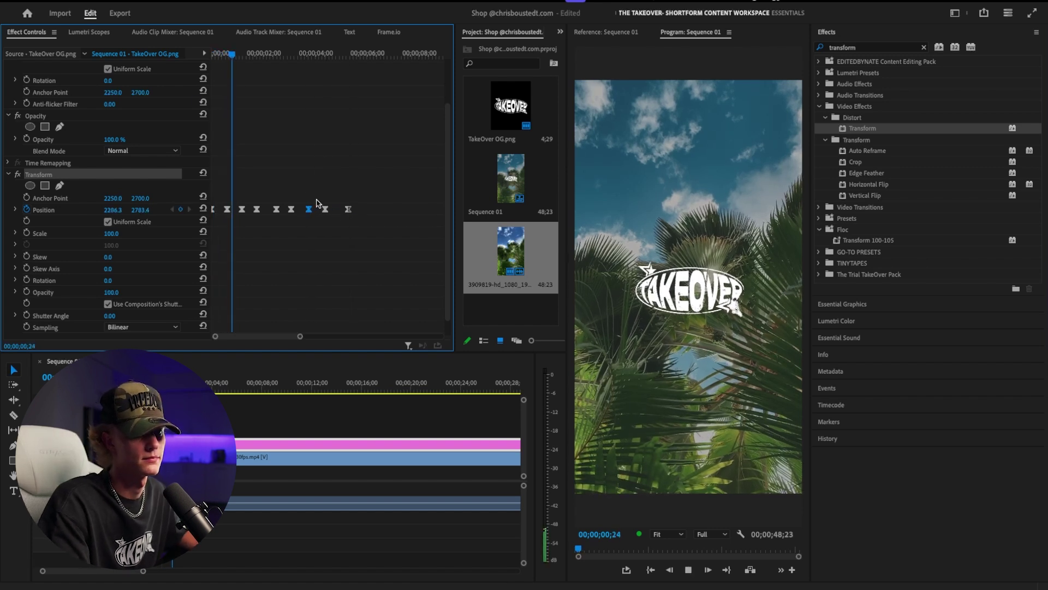
key("space")
left_click_drag(393, 192, 212, 212)
Reapply Bezier interpolation to all re-spaced Position keyframes and play the shake from the start.
right_click(225, 211)
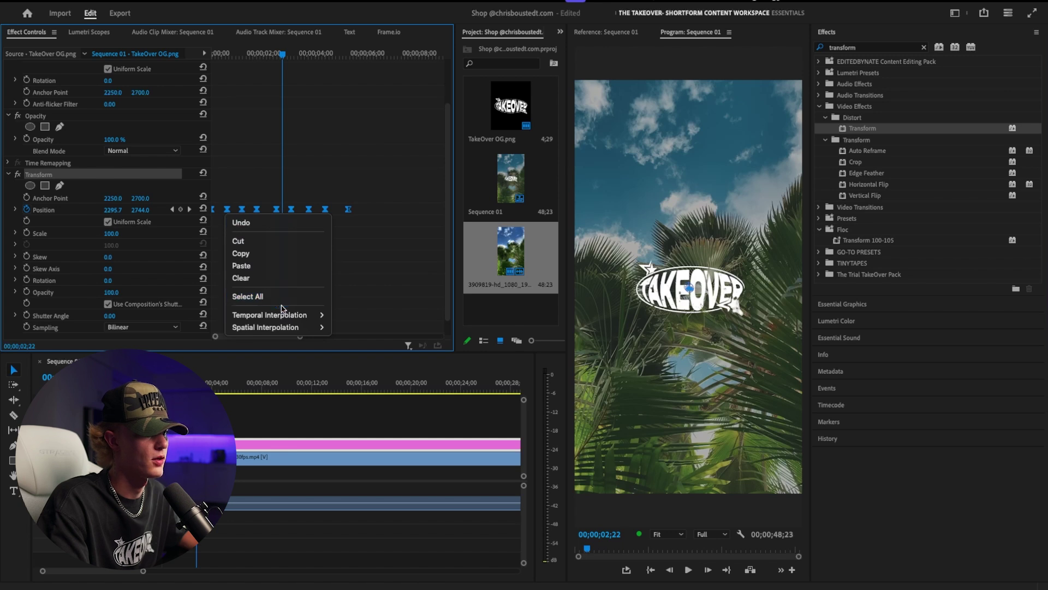
left_click(355, 327)
key("Home")
key("space")
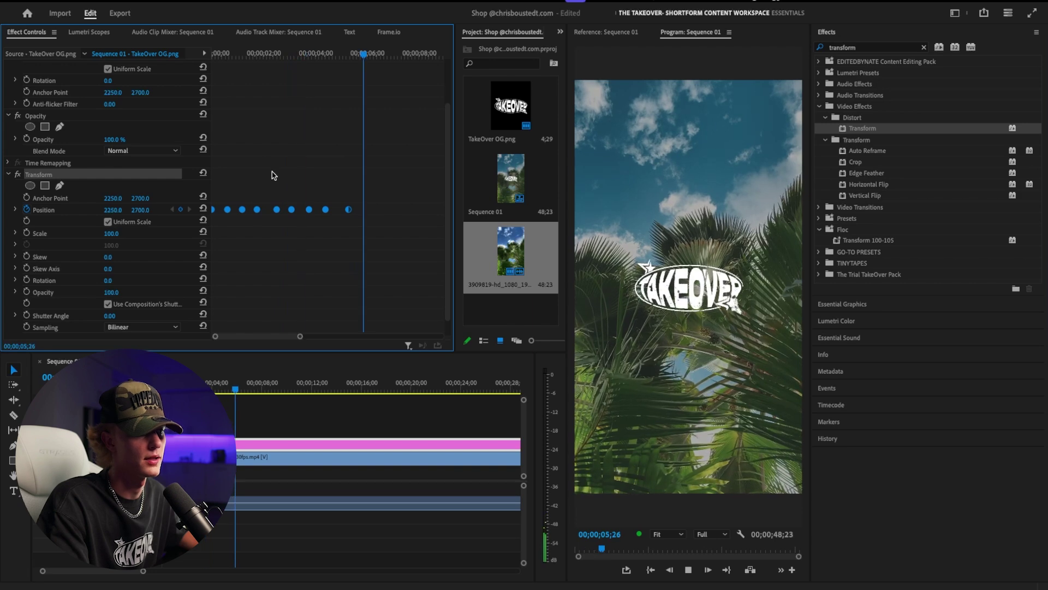
left_click(266, 54)
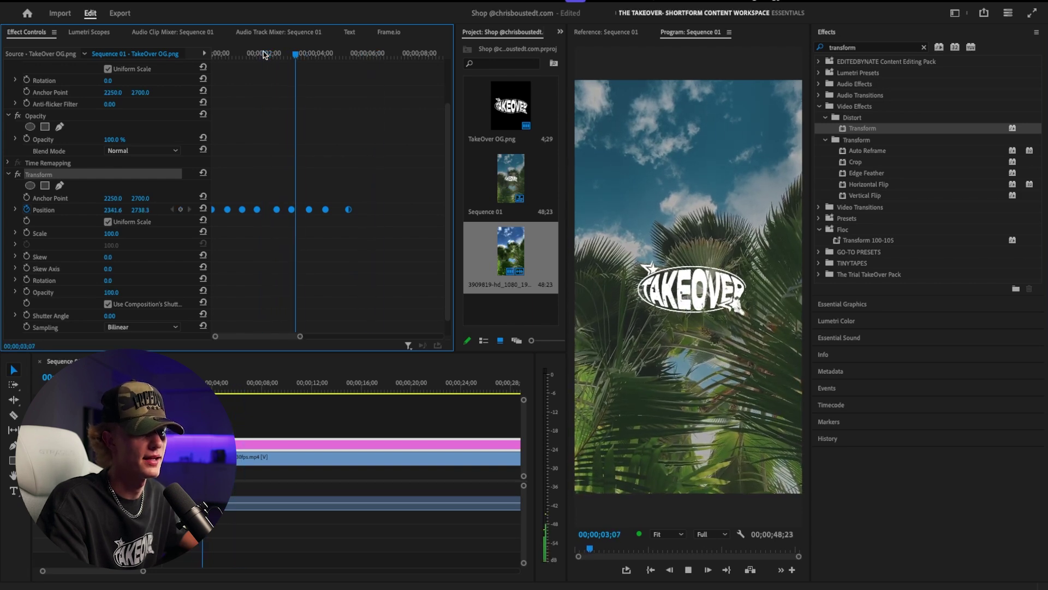
left_click_drag(241, 54, 223, 55)
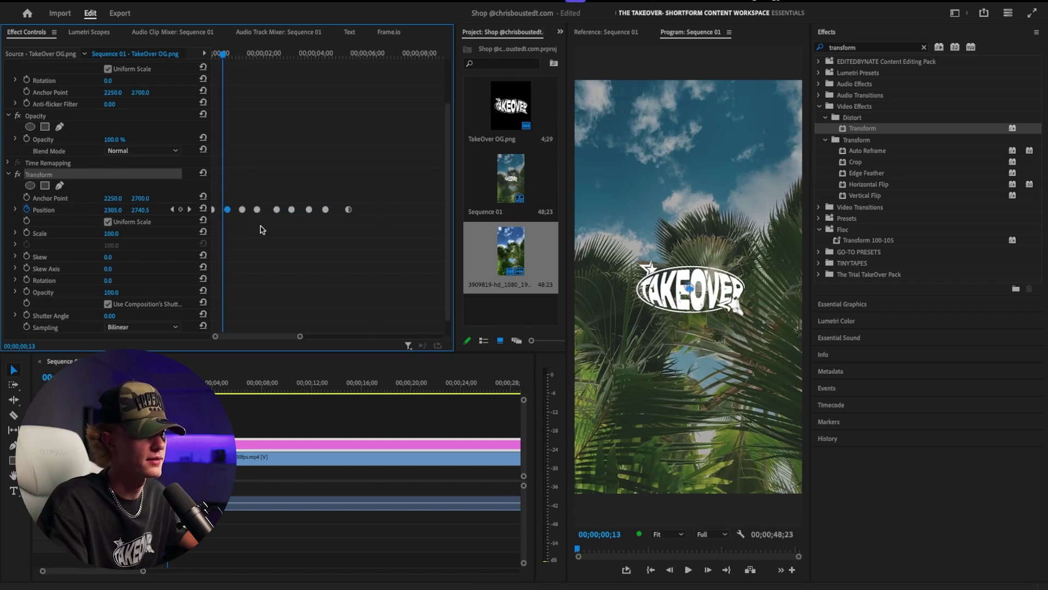
At 800% Program monitor zoom, pull two motion-path handles down so Position reads 2262.7, 2709.7.
left_click(667, 534)
left_click(671, 501)
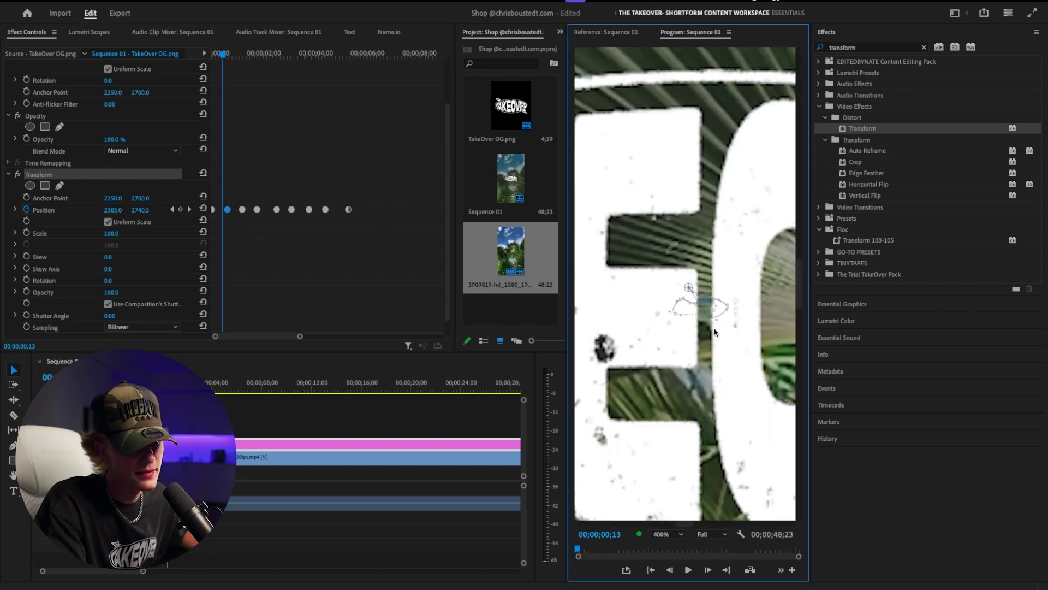
scroll(715, 333, "up", 8)
left_click(667, 534)
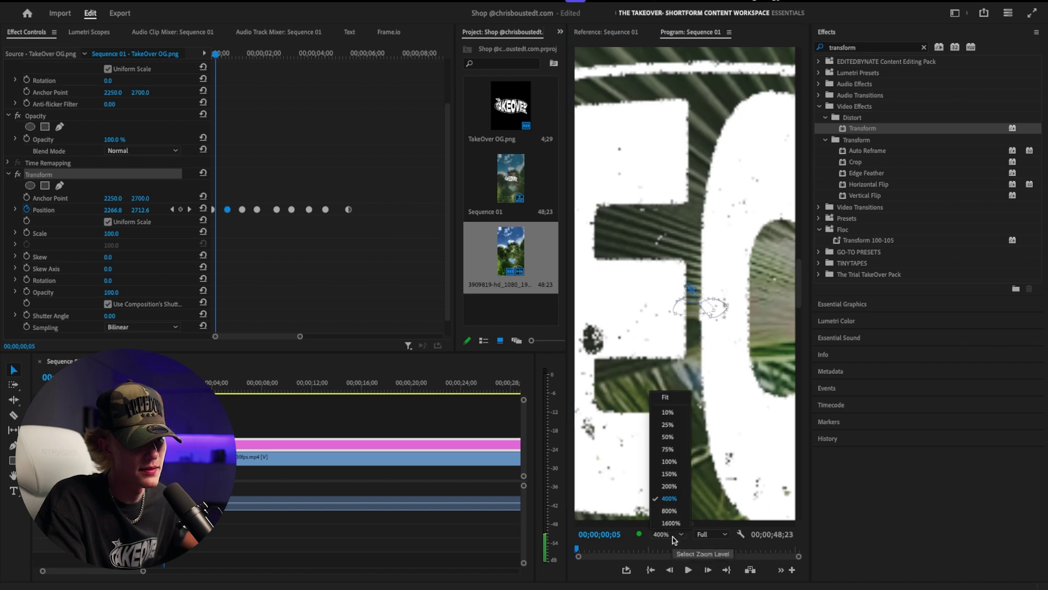
left_click(671, 512)
left_click_drag(734, 346, 733, 374)
left_click_drag(676, 346, 675, 371)
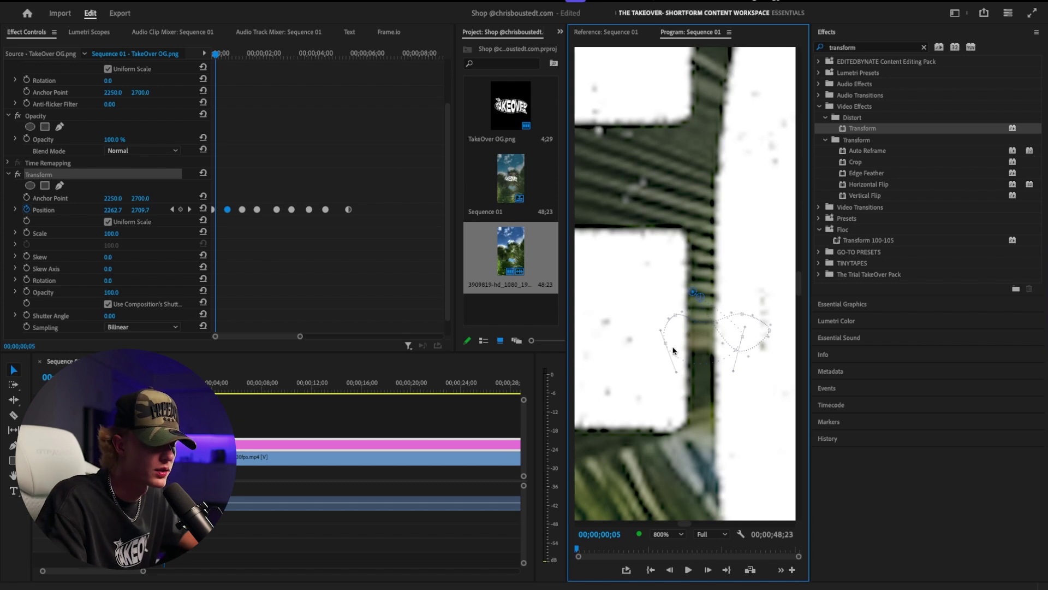
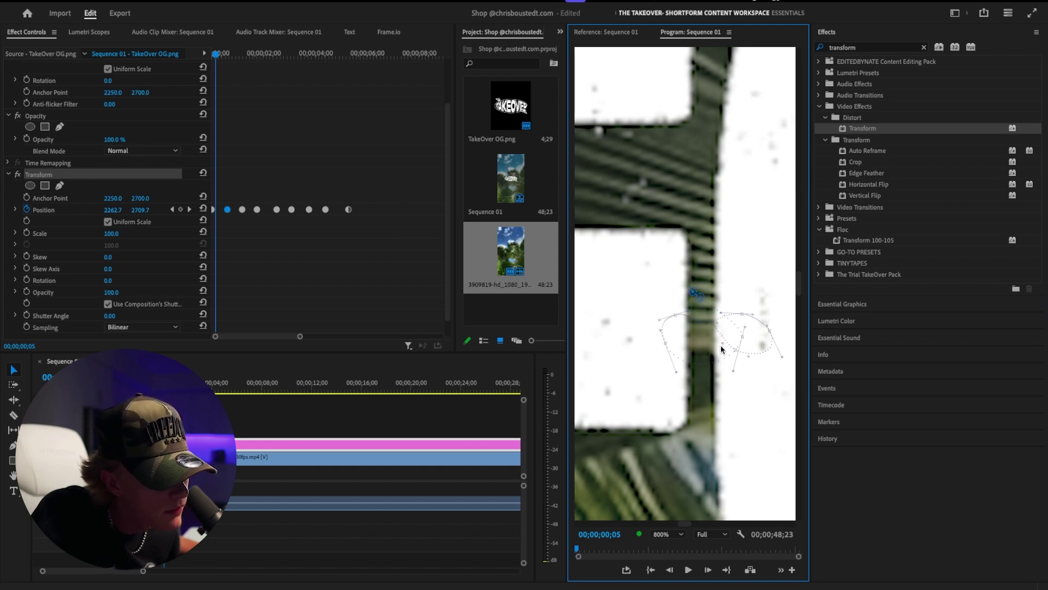
At 2;02, nudge the logo's motion-path point slightly right, then set the Program monitor zoom back to Fit.
left_click_drag(169, 386, 162, 386)
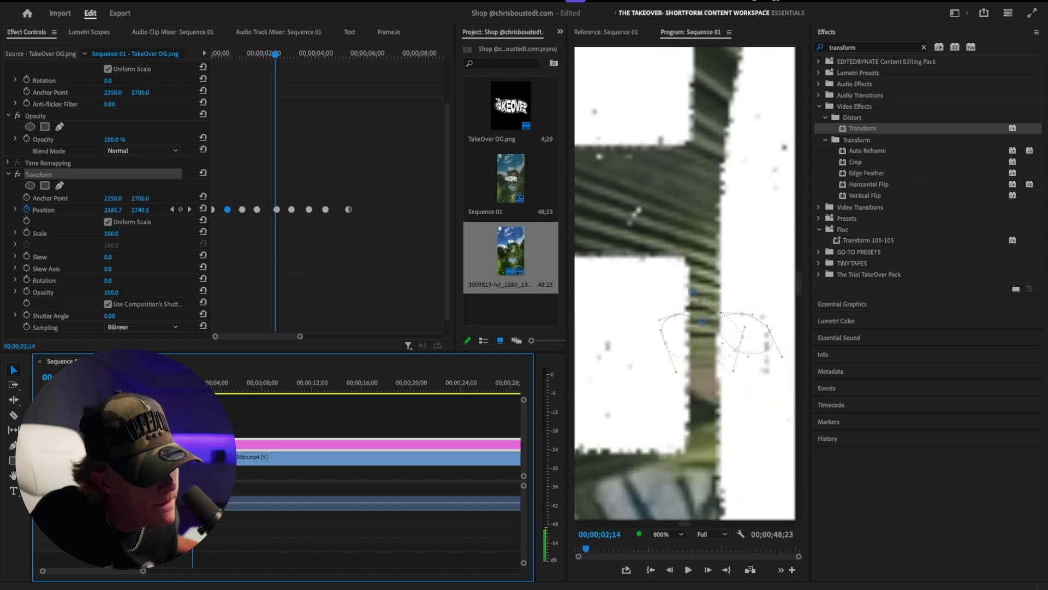
left_click_drag(192, 384, 188, 385)
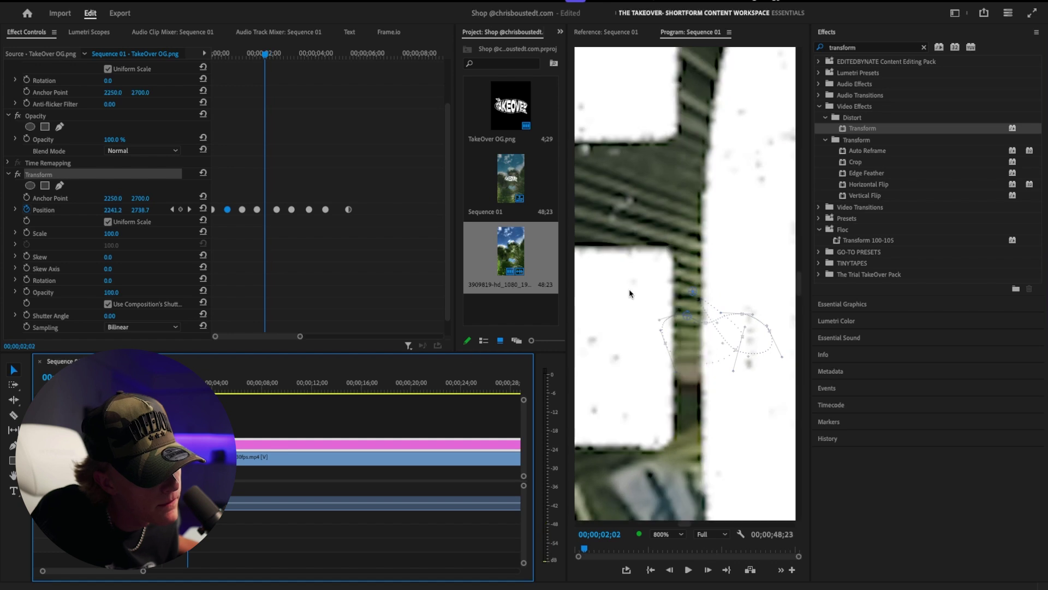
left_click(704, 328)
left_click_drag(714, 327, 734, 335)
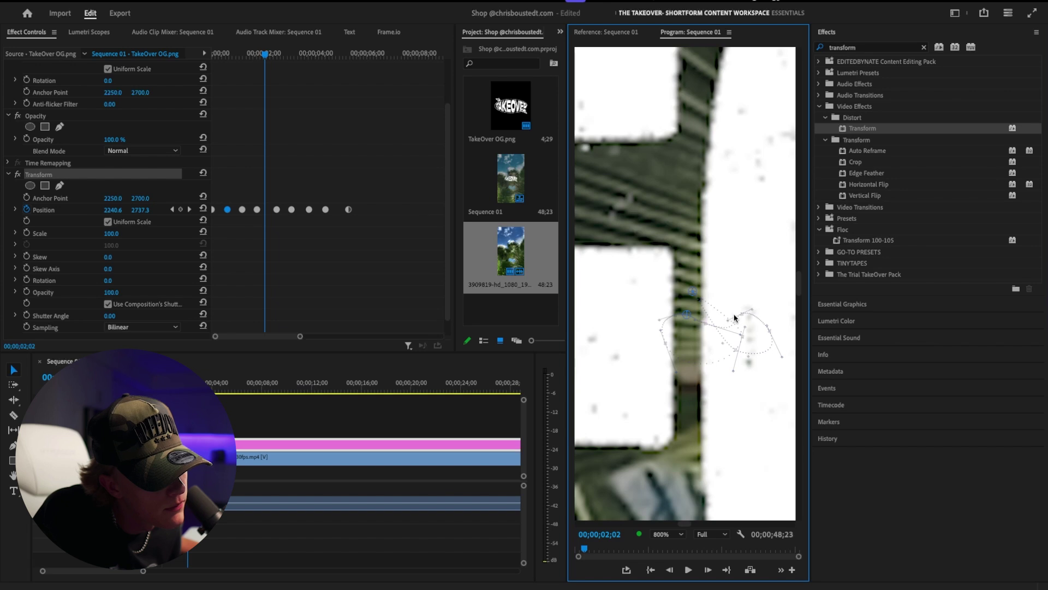
left_click_drag(742, 310, 739, 308)
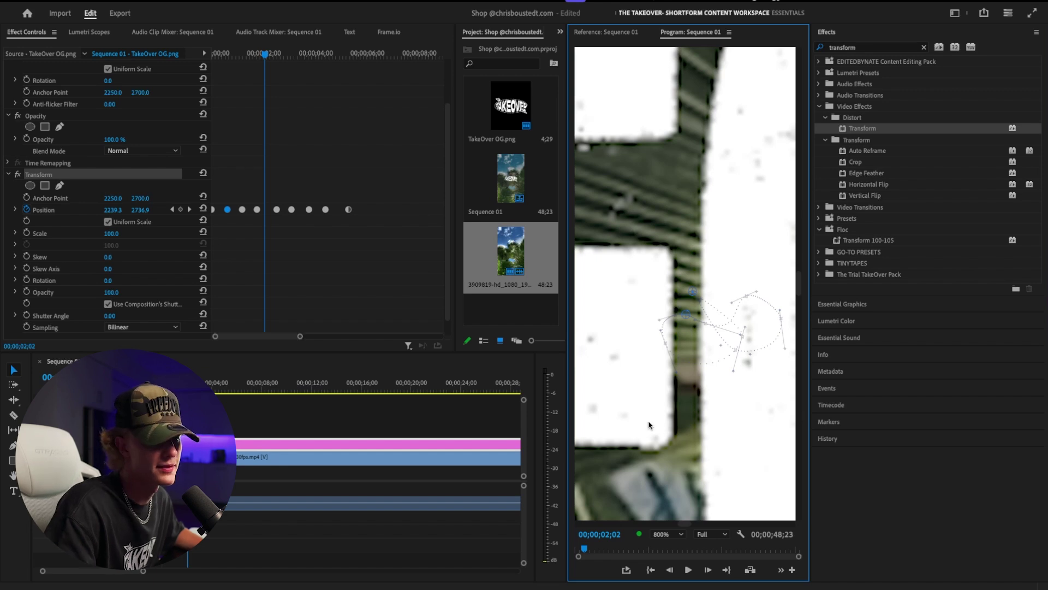
left_click(673, 534)
left_click(665, 399)
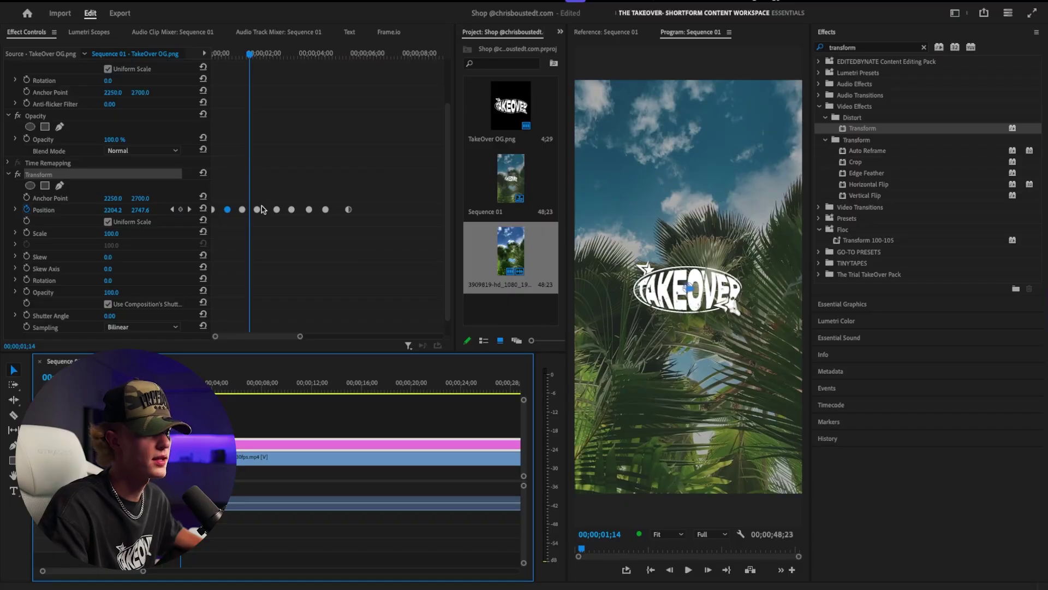
Drag the later Position keyframes right to spread them further apart, then play to check.
left_click_drag(357, 223, 239, 206)
left_click_drag(239, 207, 263, 207)
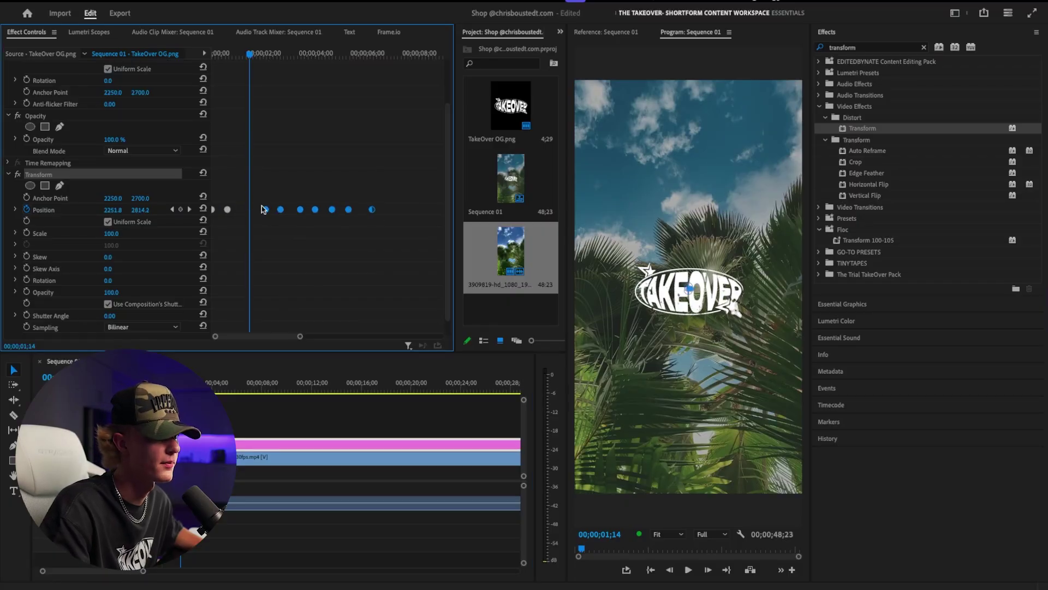
left_click_drag(397, 224, 274, 204)
left_click_drag(281, 209, 307, 210)
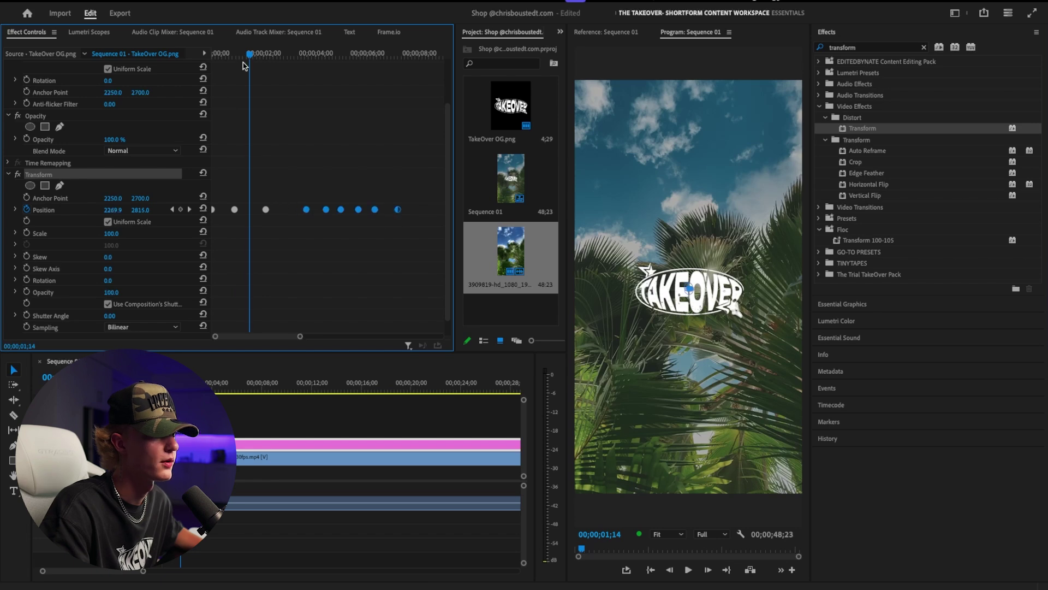
left_click_drag(249, 56, 212, 57)
key("space")
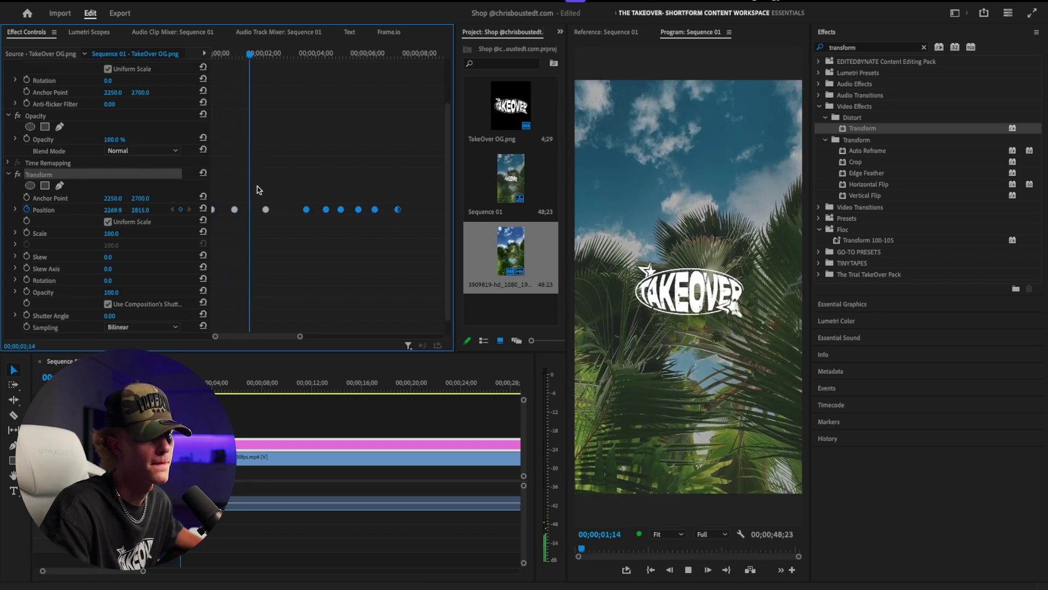
key("space")
Move one Position keyframe later and replay the shake from the start to judge its pacing.
left_click_drag(268, 210, 283, 210)
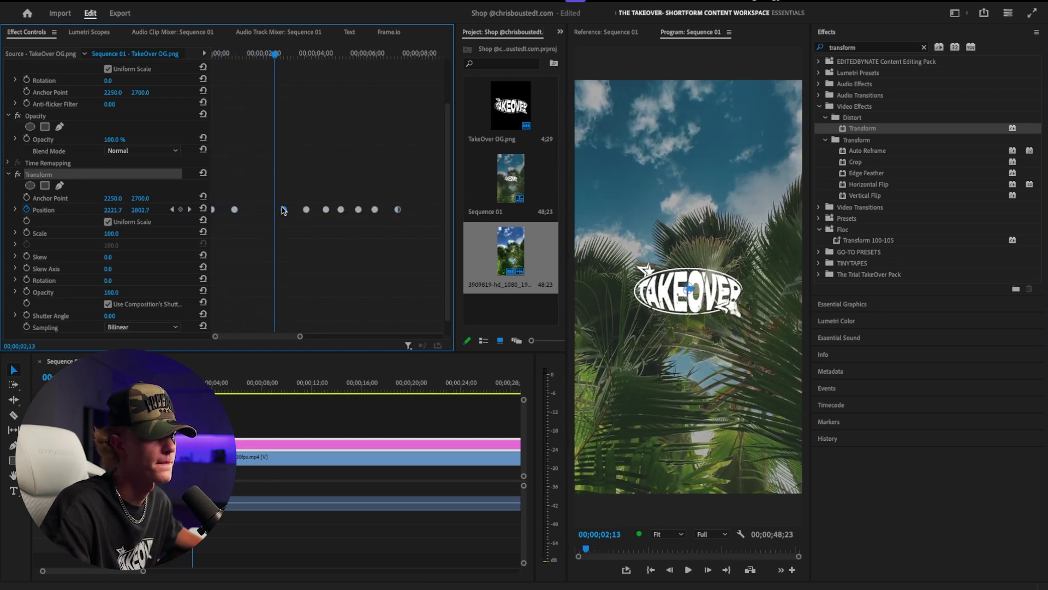
key("Home")
key("space")
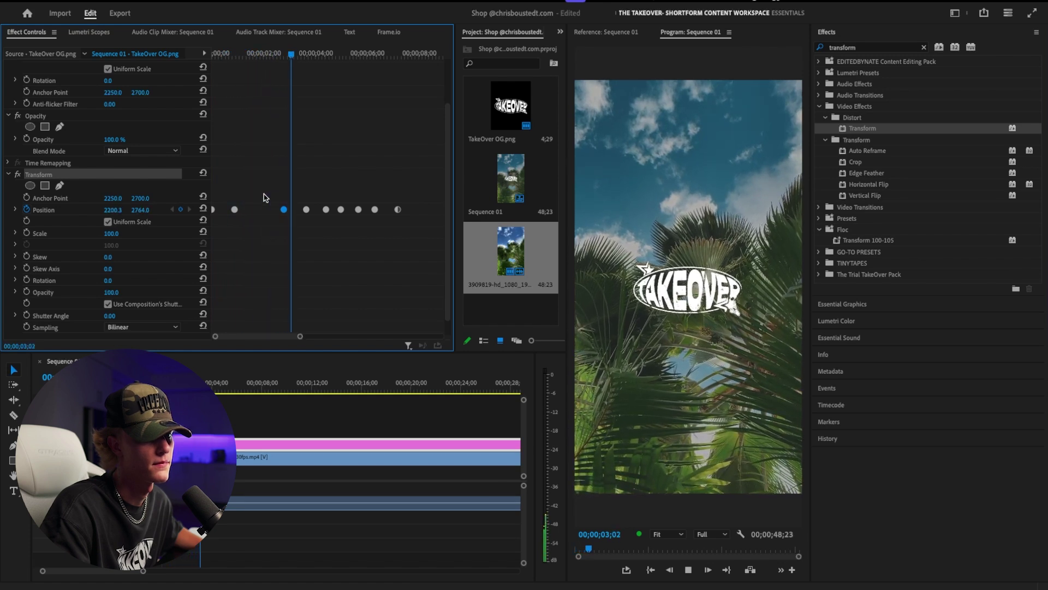
key("space")
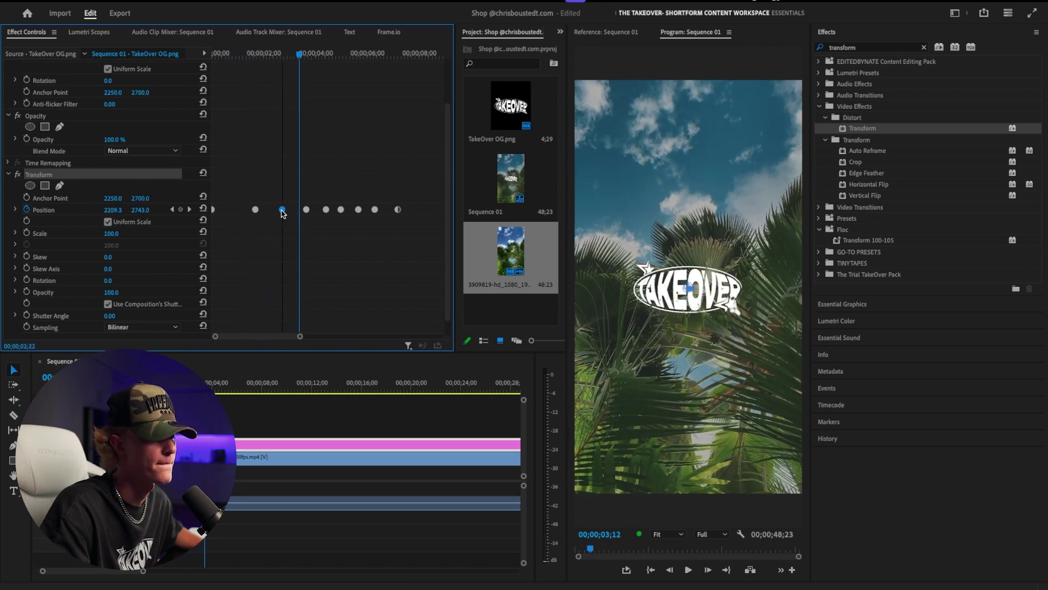
key("Home")
key("space")
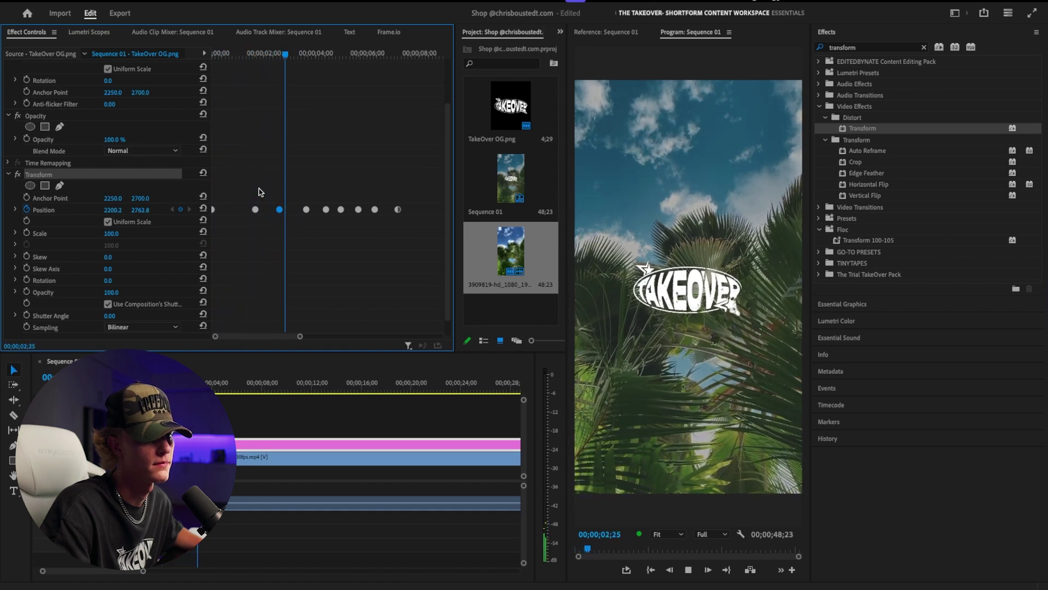
left_click(255, 210)
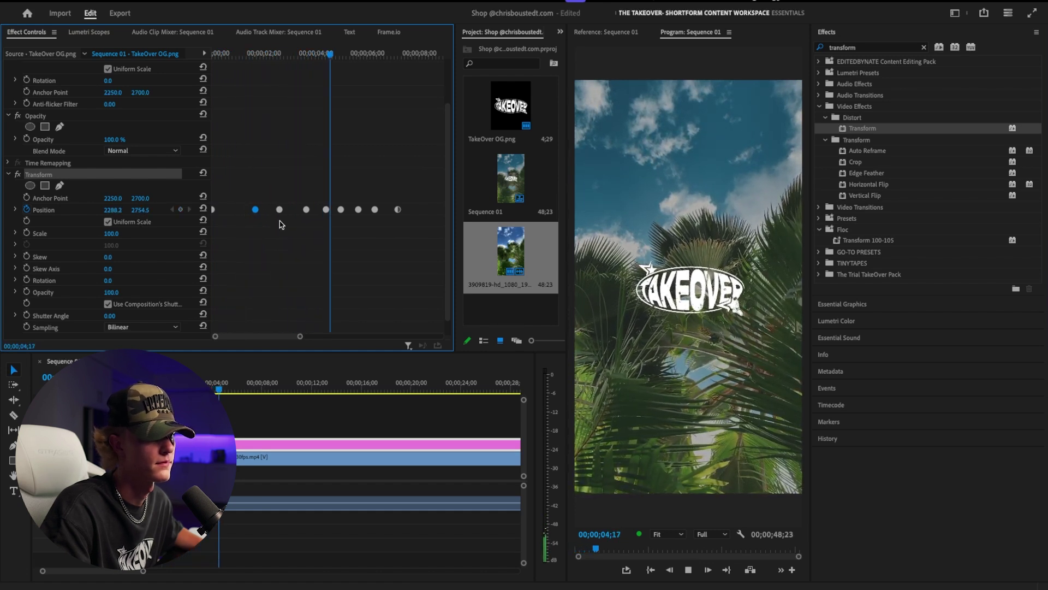
key("space")
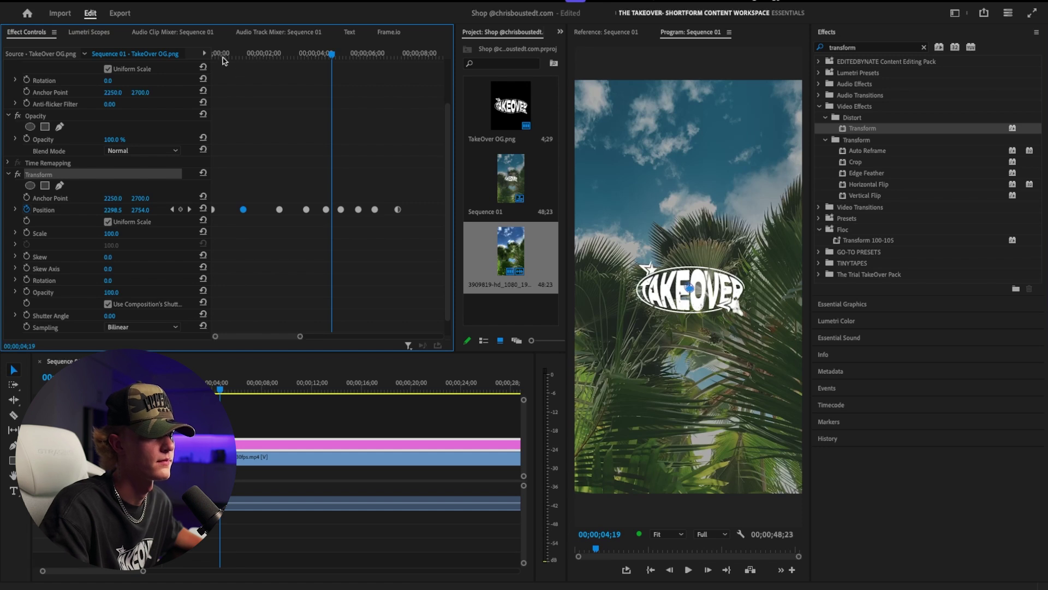
key("Home")
key("space")
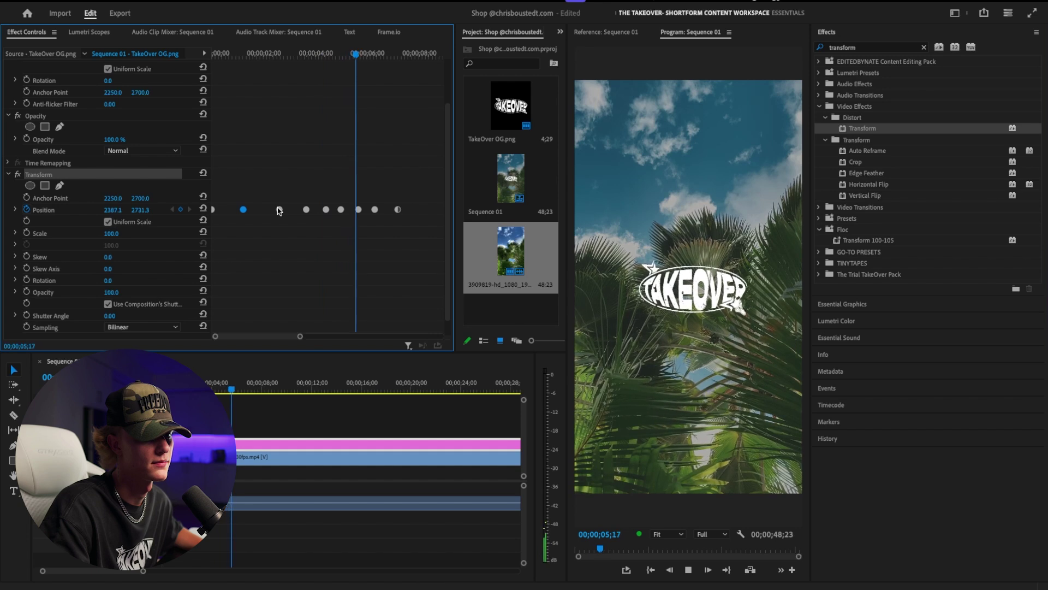
key("space")
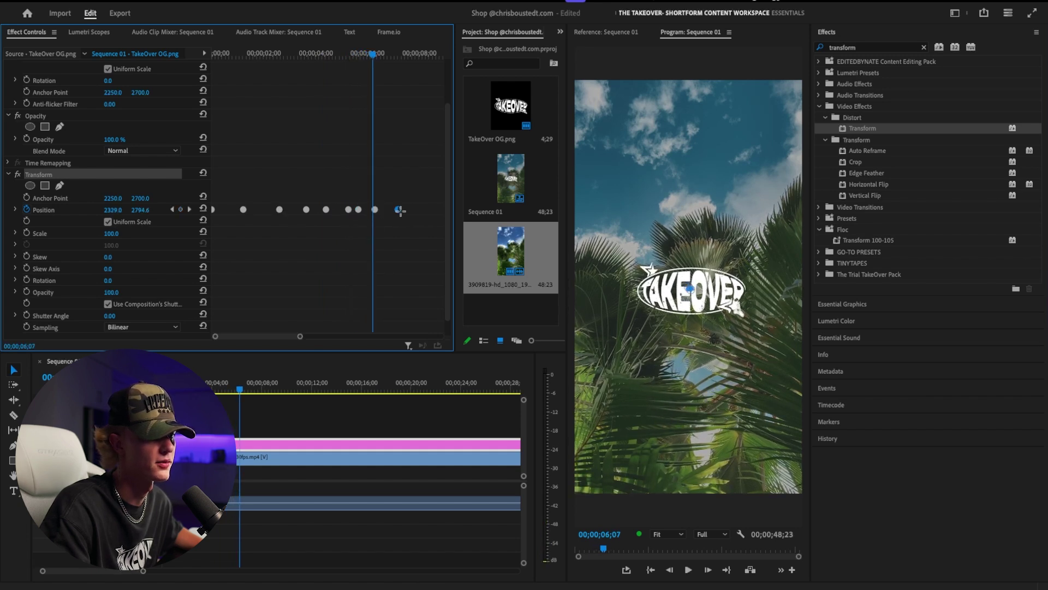
Select the final Position keyframes and stretch the shake so it ends at 8 seconds.
left_click_drag(355, 205, 422, 211)
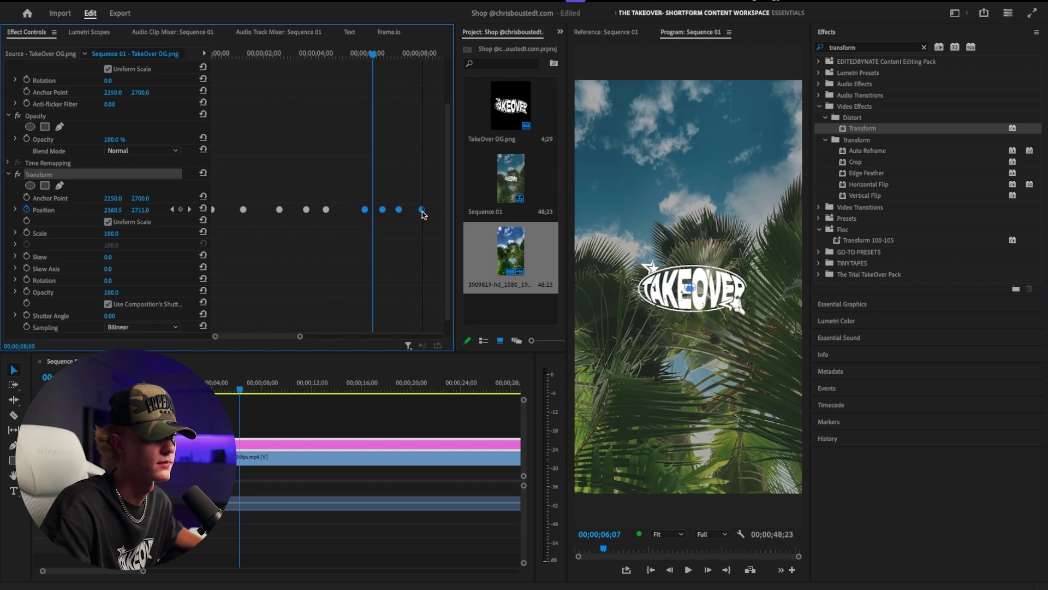
key("Home")
key("space")
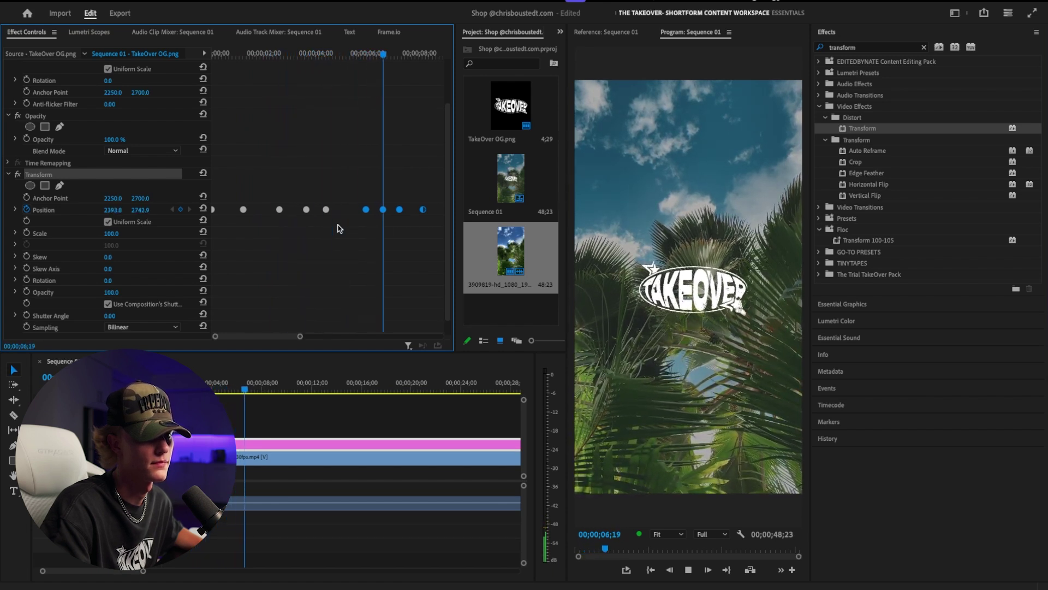
key("space")
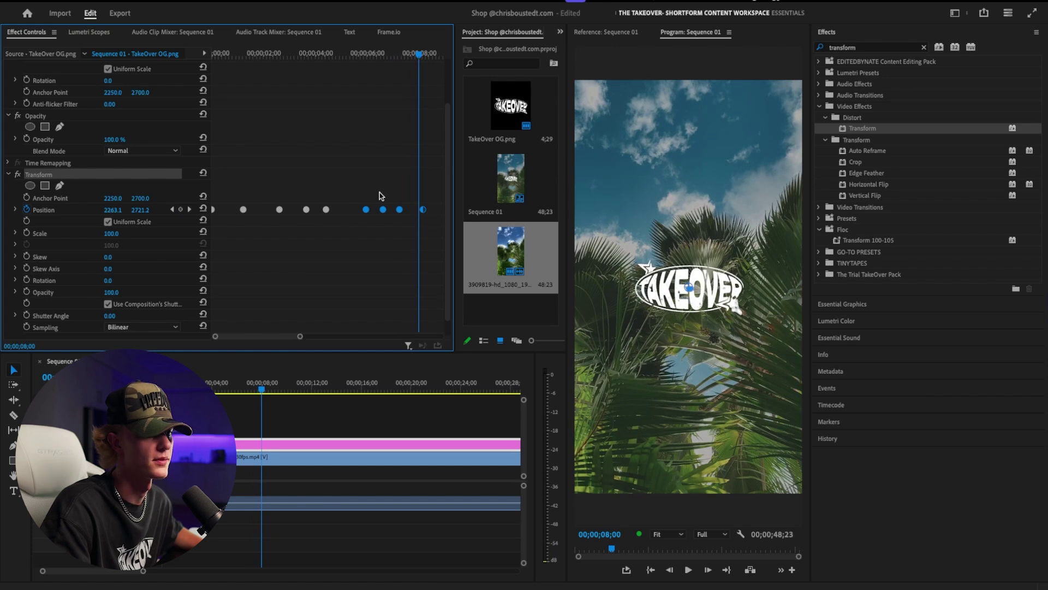
left_click_drag(377, 195, 438, 209)
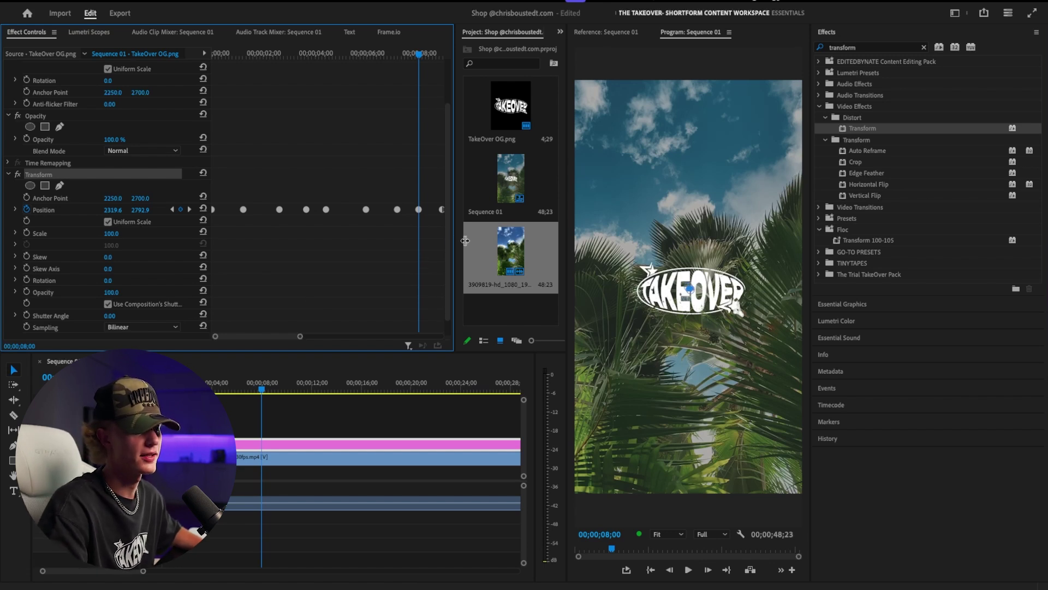
left_click_drag(465, 240, 485, 240)
left_click(462, 210)
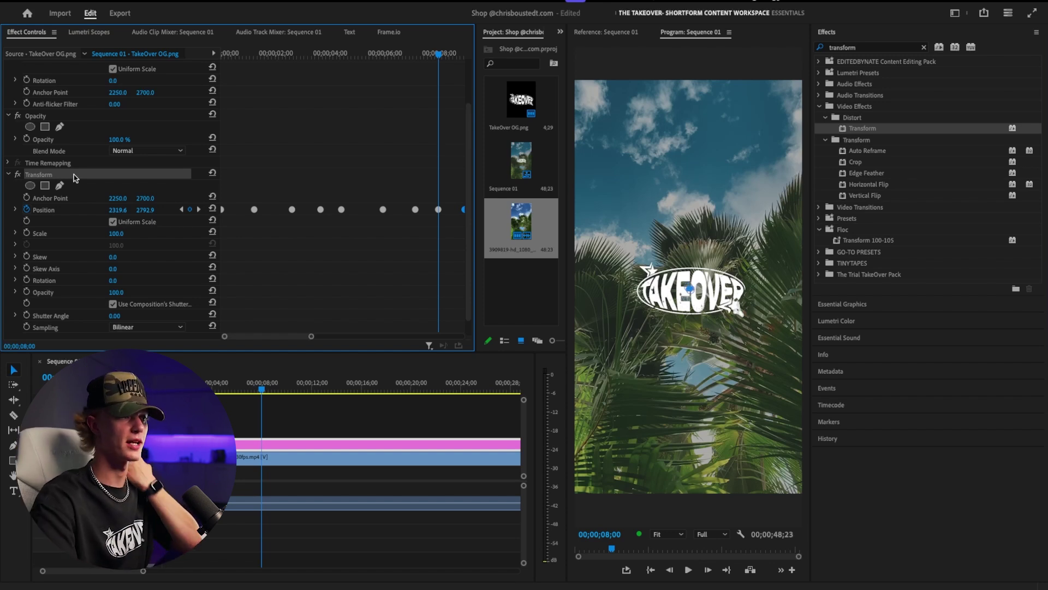
Save the Transform effect as preset 'EDITOR SHAKE SLOW' with Anchor to In Point.
right_click(57, 178)
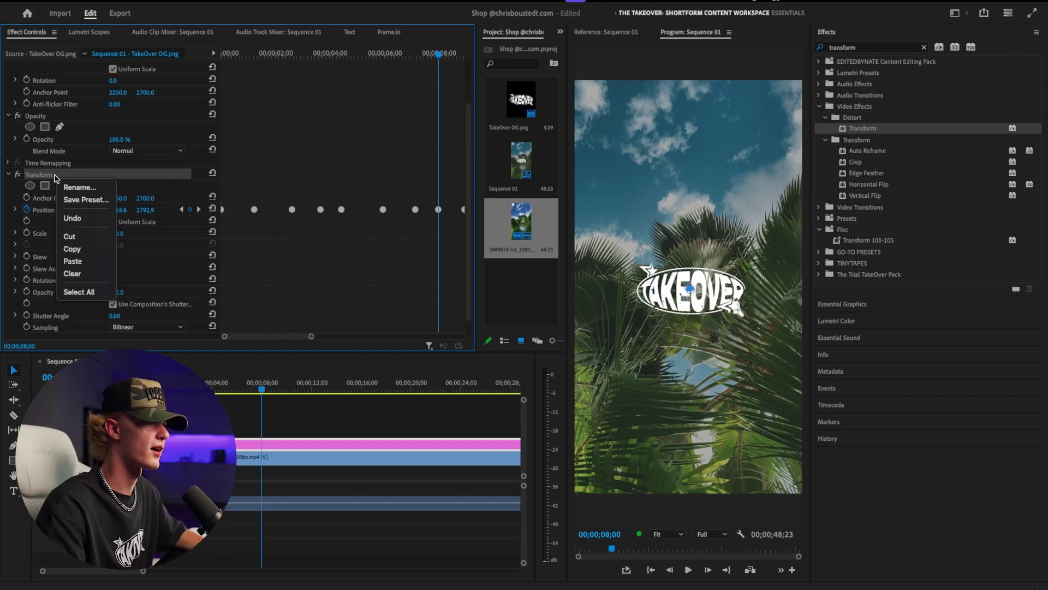
left_click(86, 200)
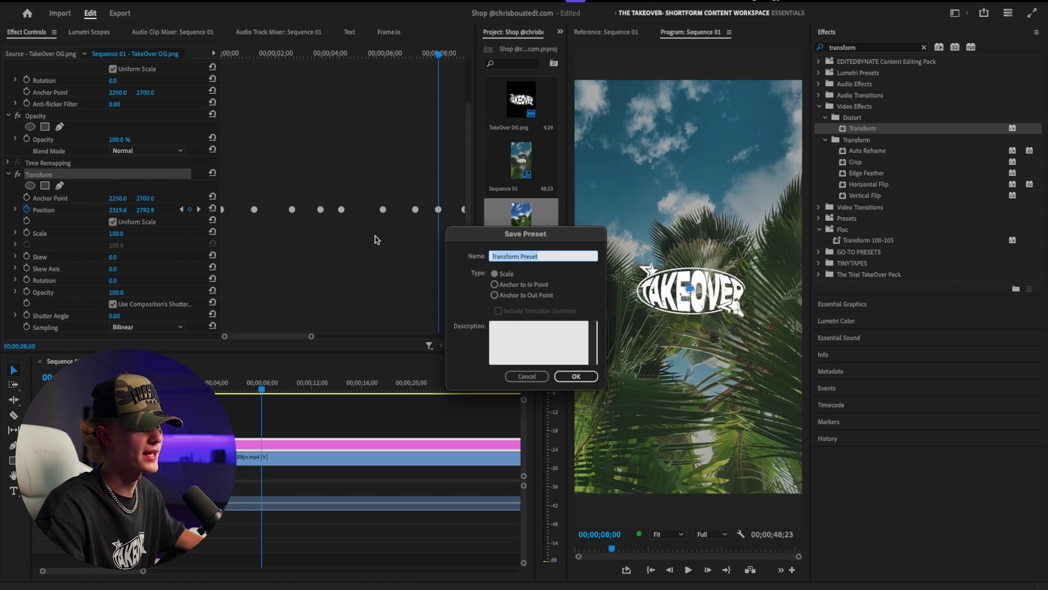
type("Ch")
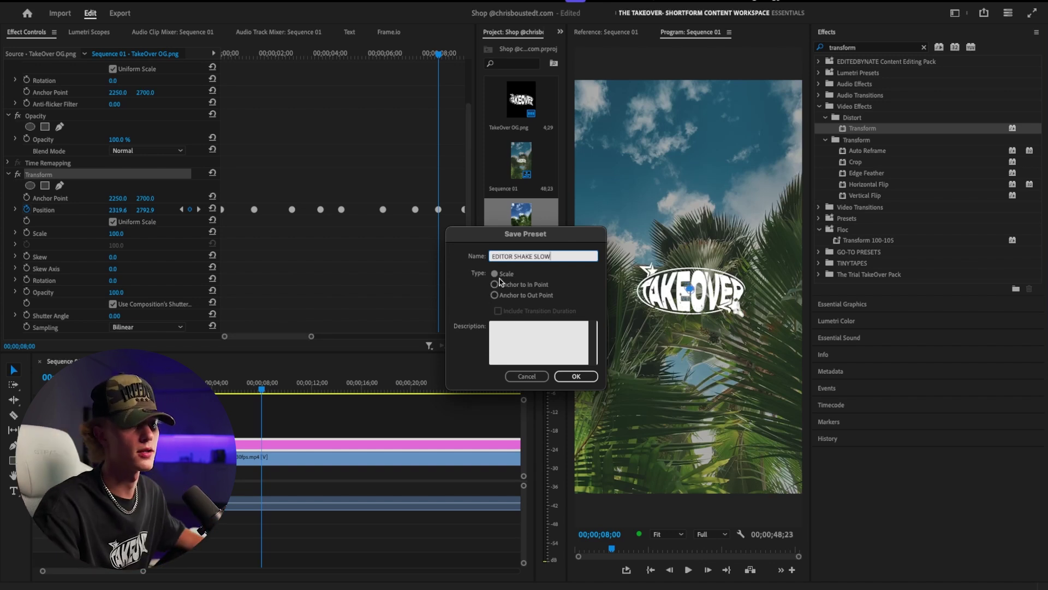
left_click(494, 284)
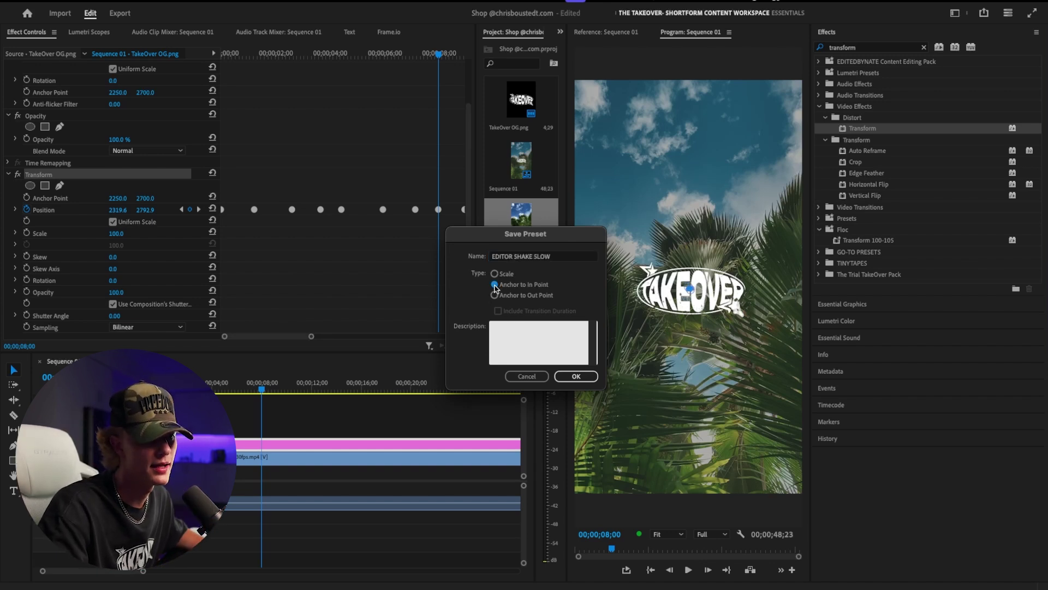
left_click(576, 376)
key("minus")
key("minus")
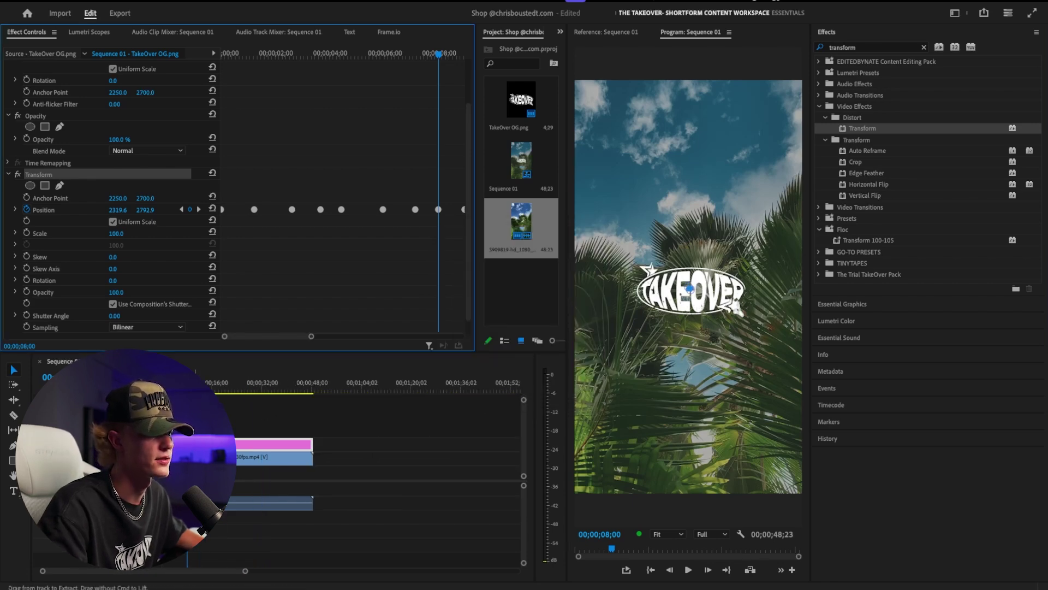
Copy the logo clip, remove its Transform effect, and apply the EDITOR SHAKE SLOW preset.
left_click_drag(199, 444, 379, 446)
left_click_drag(490, 445, 535, 444)
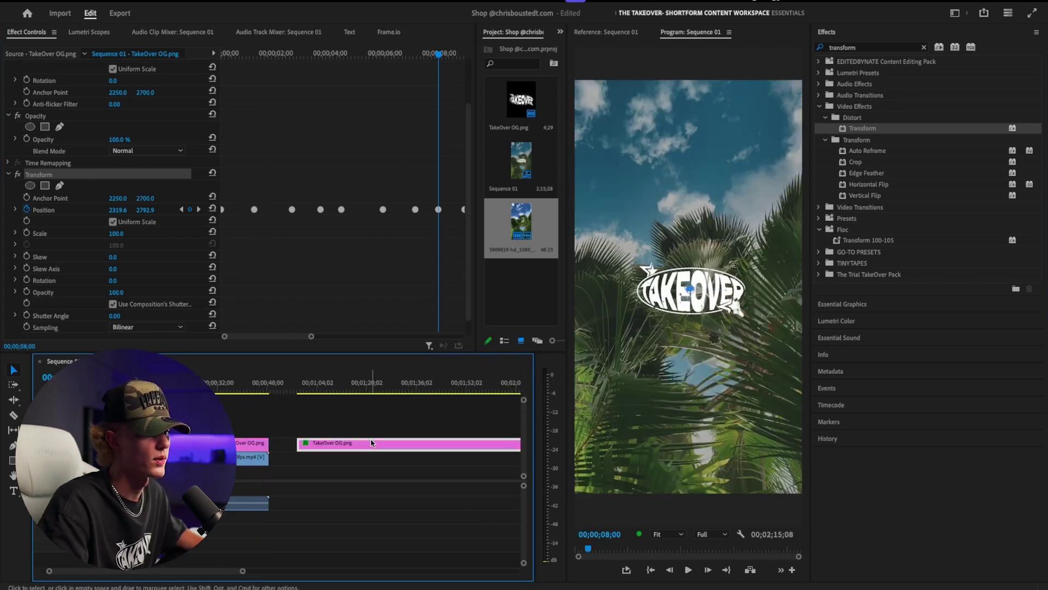
left_click(372, 443)
left_click(99, 231)
key("Delete")
scroll(325, 422, "right", 3)
left_click(253, 388)
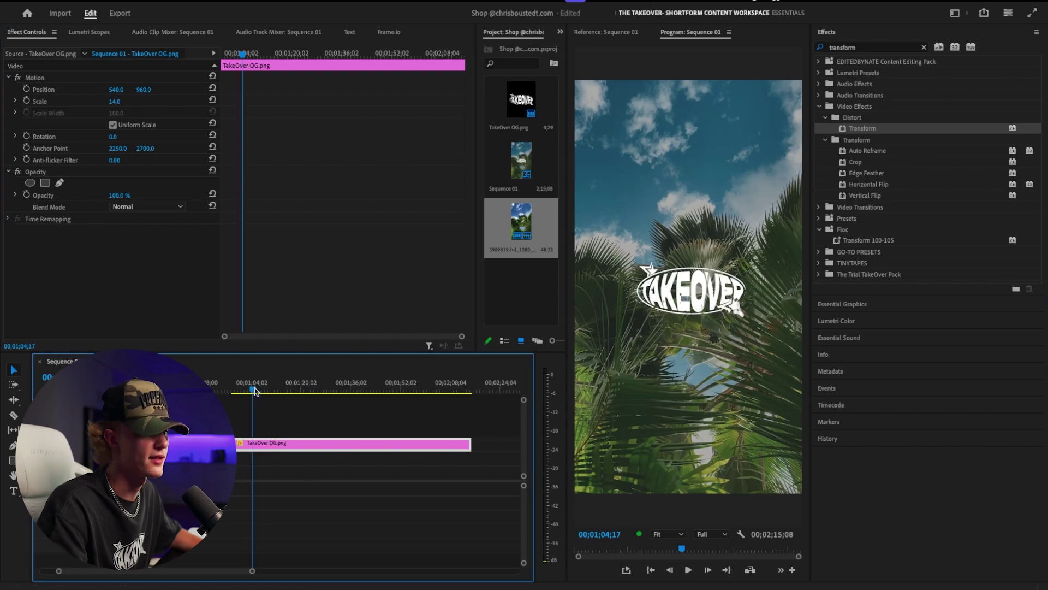
left_click_drag(859, 47, 729, 50)
type("editor")
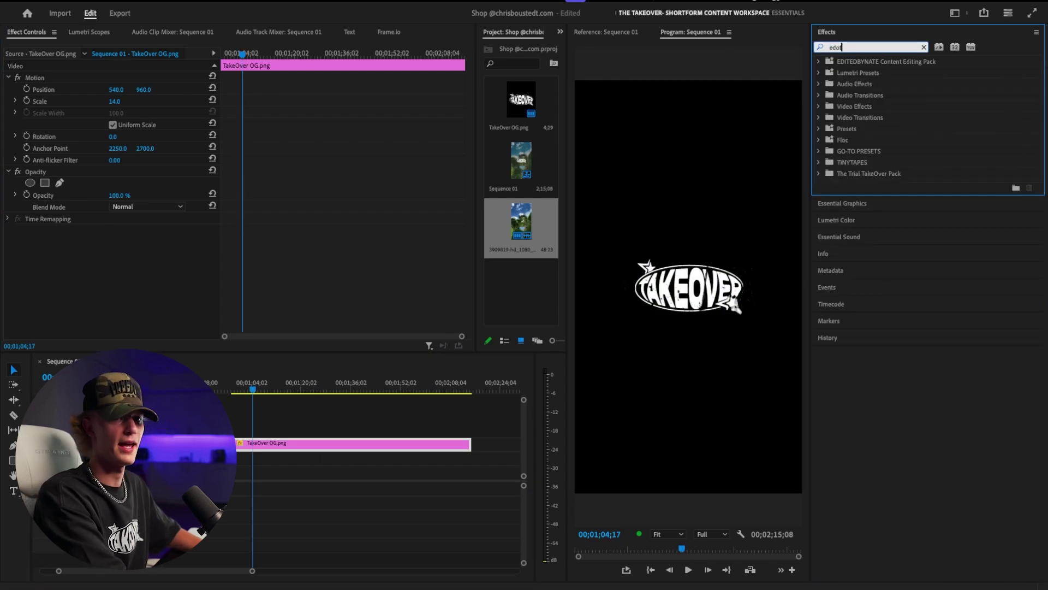
left_click_drag(865, 73, 411, 337)
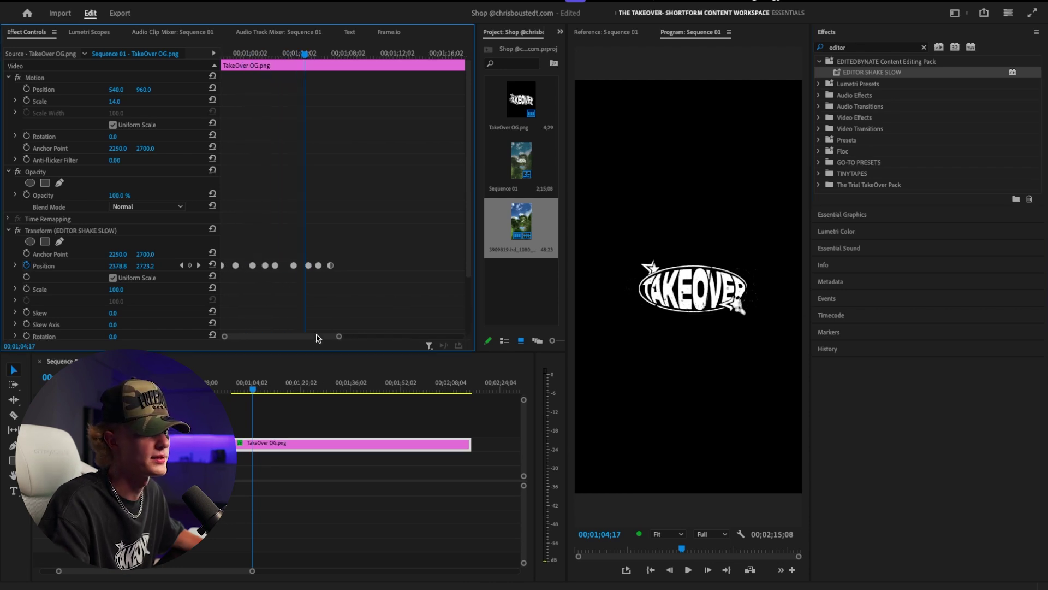
Paste the run of shake Position keyframes twice further along the clip, then rewind.
left_click_drag(339, 336, 365, 336)
left_click_drag(331, 246, 221, 283)
left_click_drag(315, 258, 201, 275)
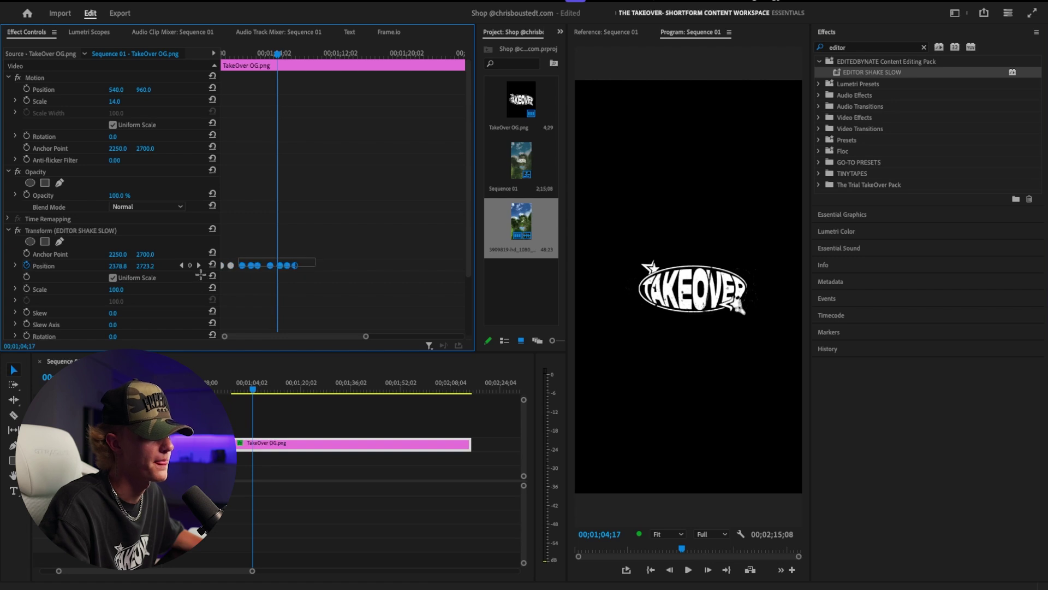
left_click(298, 54)
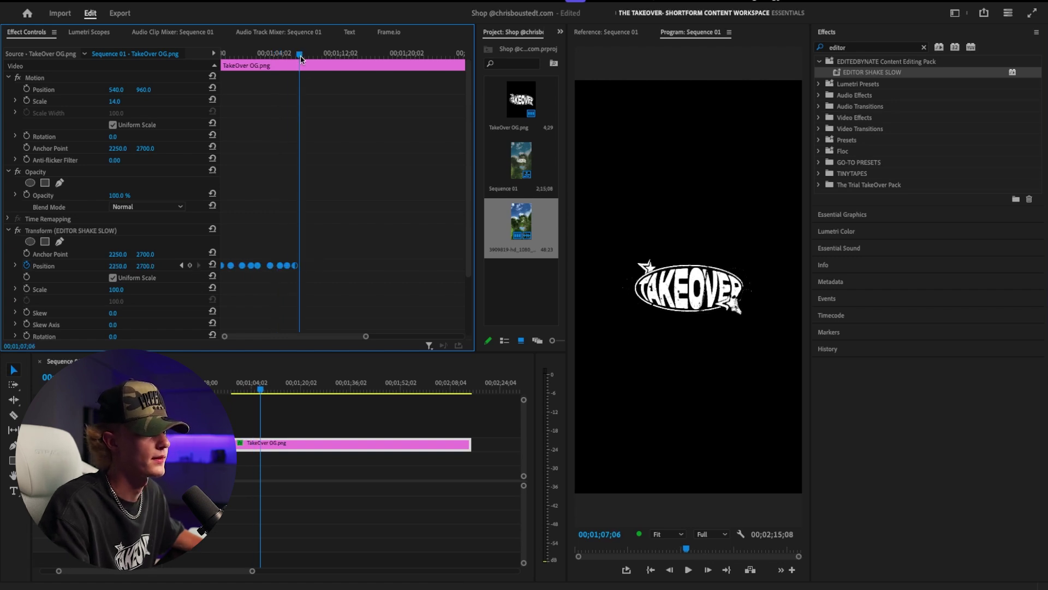
key("ctrl+v")
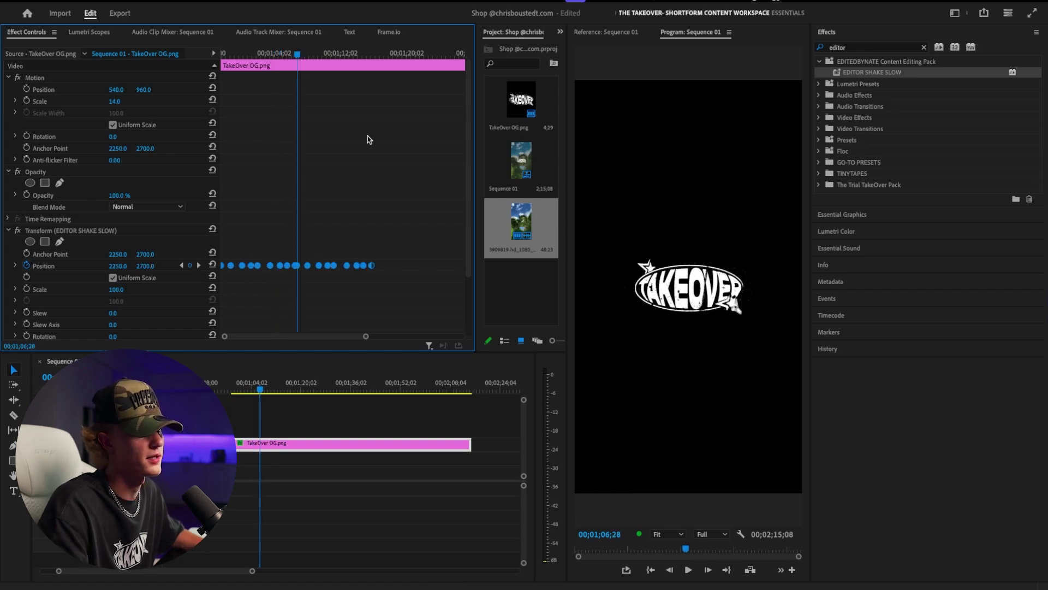
left_click(375, 55)
key("ctrl+v")
left_click_drag(383, 54, 220, 55)
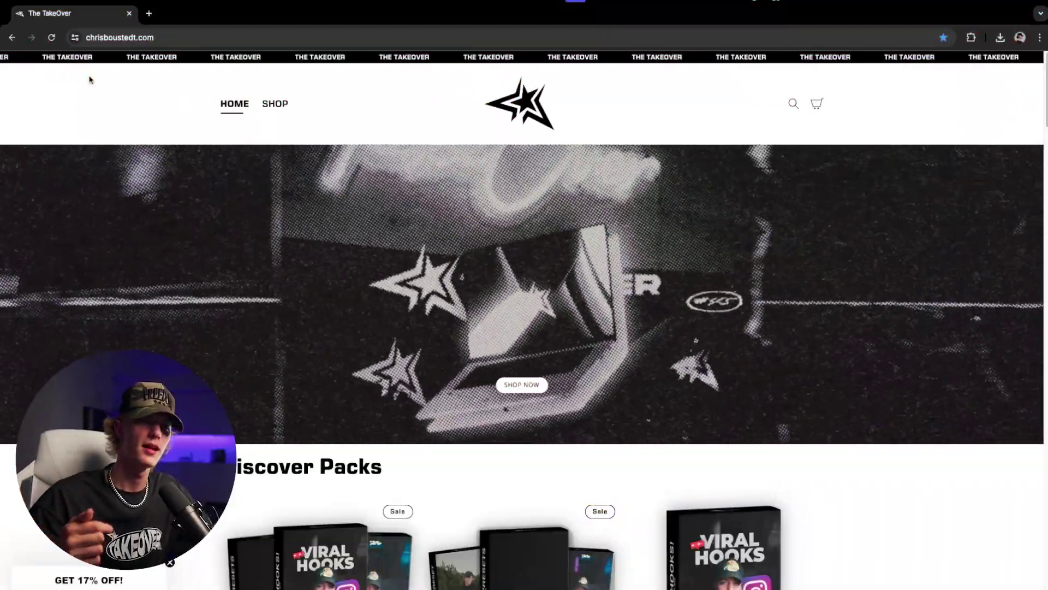
Add the free Creator Pack trial (5 Presets/5 SFX) from the SHOP page to the cart.
left_click(274, 103)
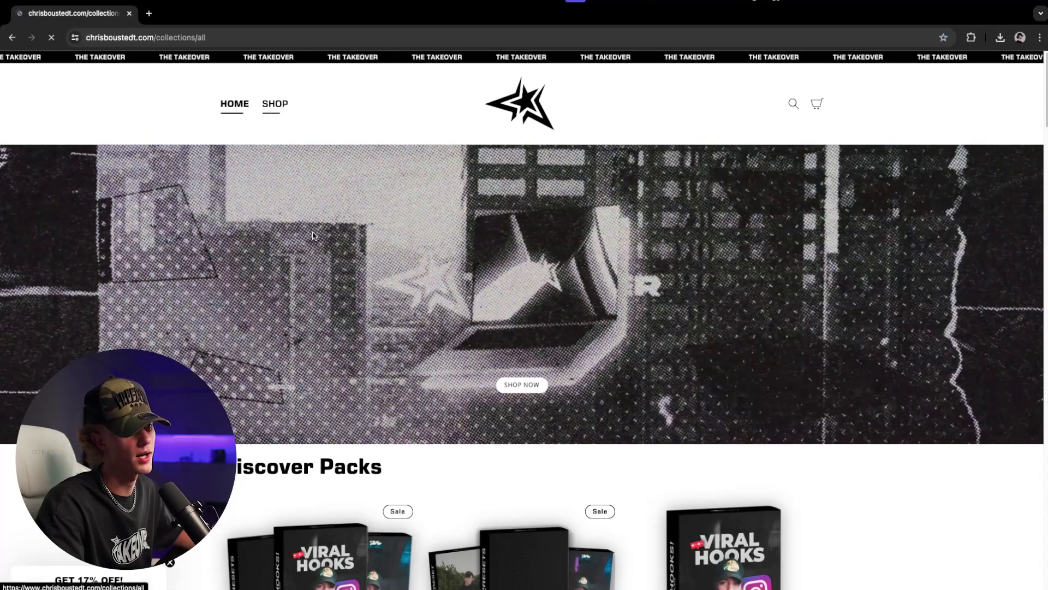
scroll(178, 317, "down", 10)
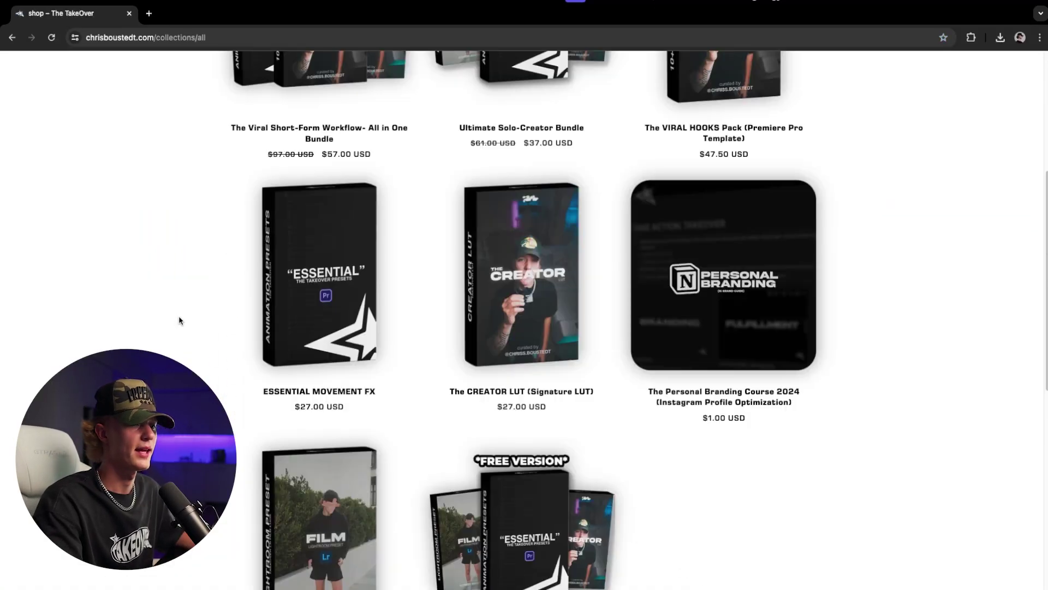
left_click(501, 276)
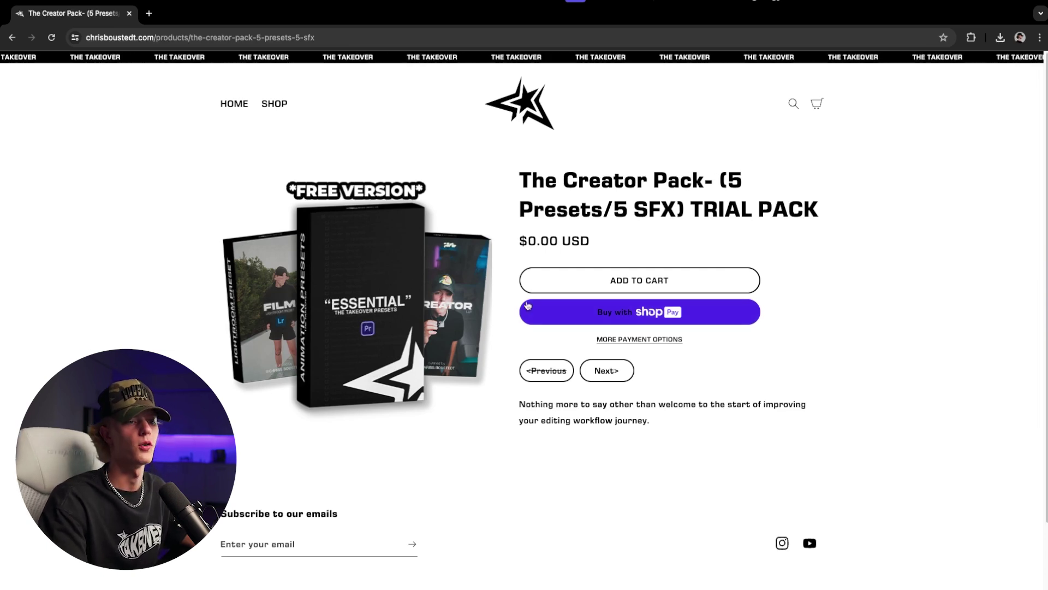
left_click(589, 287)
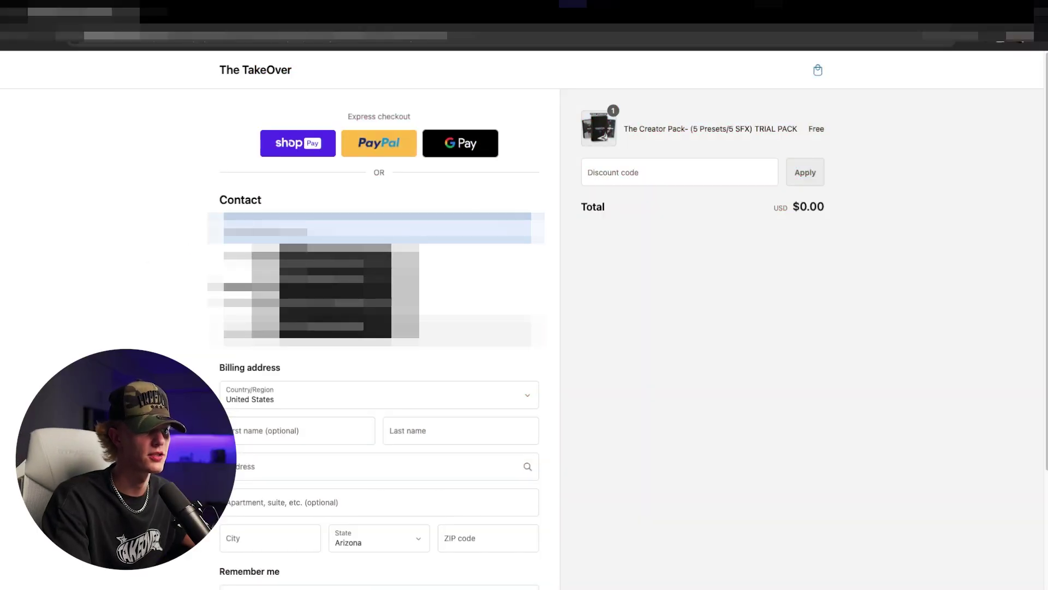
Autofill the contact e-mail, tick the news checkbox, and scroll to Complete order.
left_click(322, 271)
left_click(223, 259)
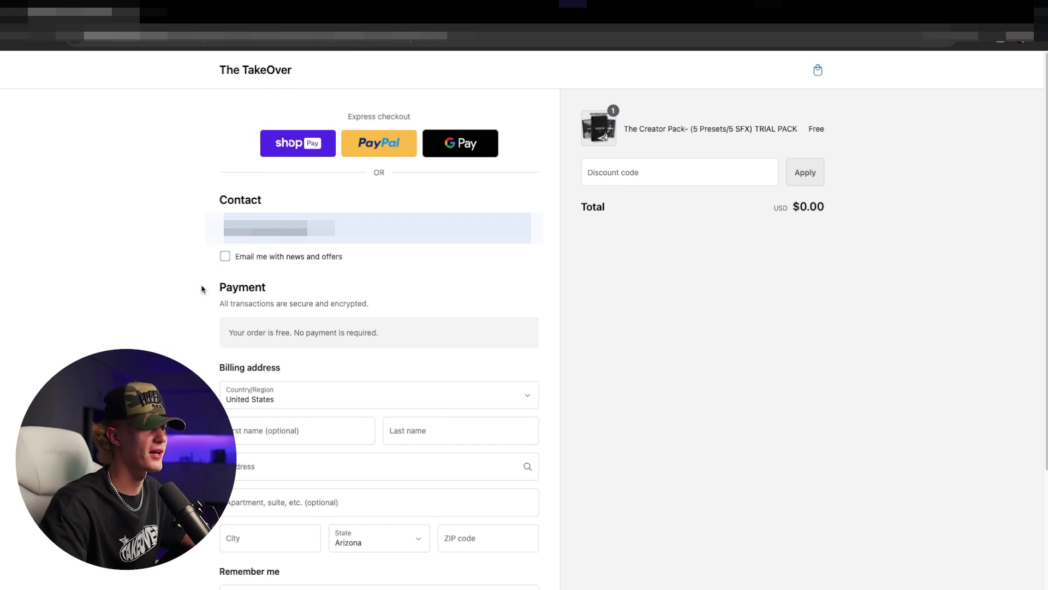
scroll(202, 288, "down", 3)
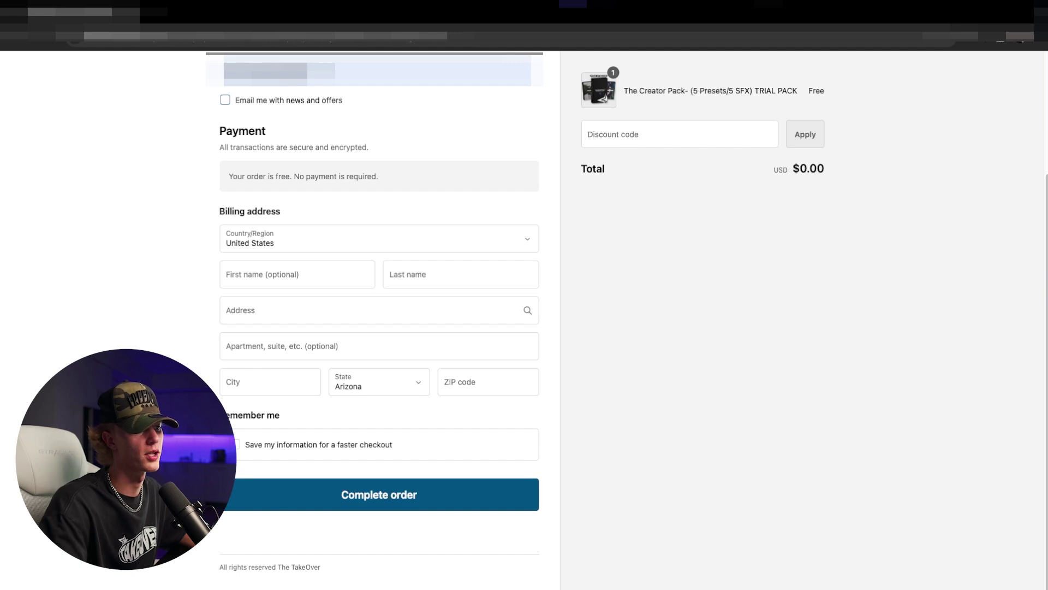
scroll(216, 387, "up", 2)
scroll(216, 386, "down", 2)
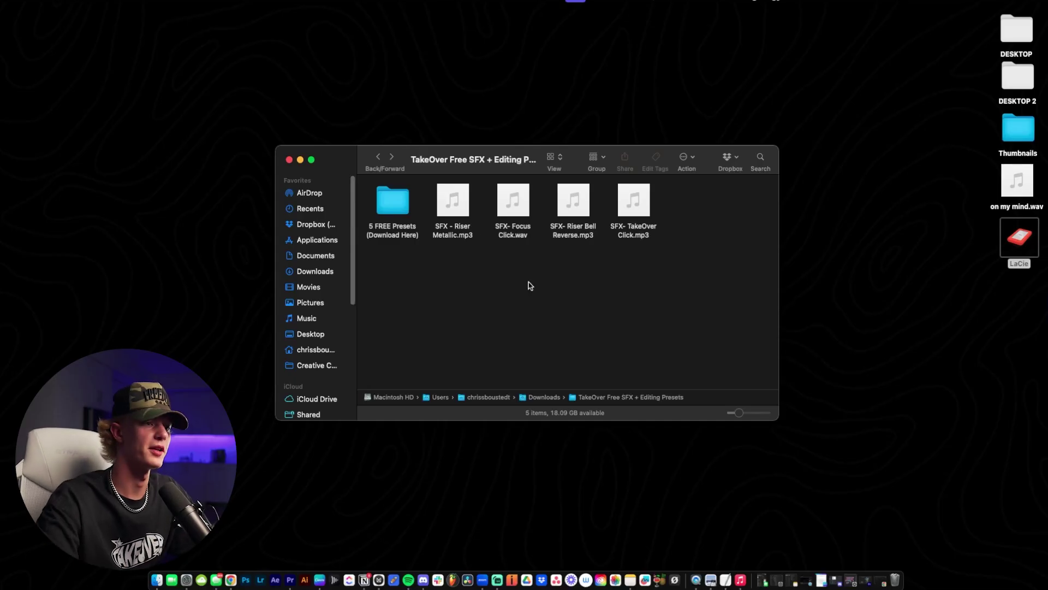
Locate the TakeOver .prfpset file in the 5 FREE Presets folder, then switch back to Premiere Pro.
left_click_drag(457, 278, 631, 257)
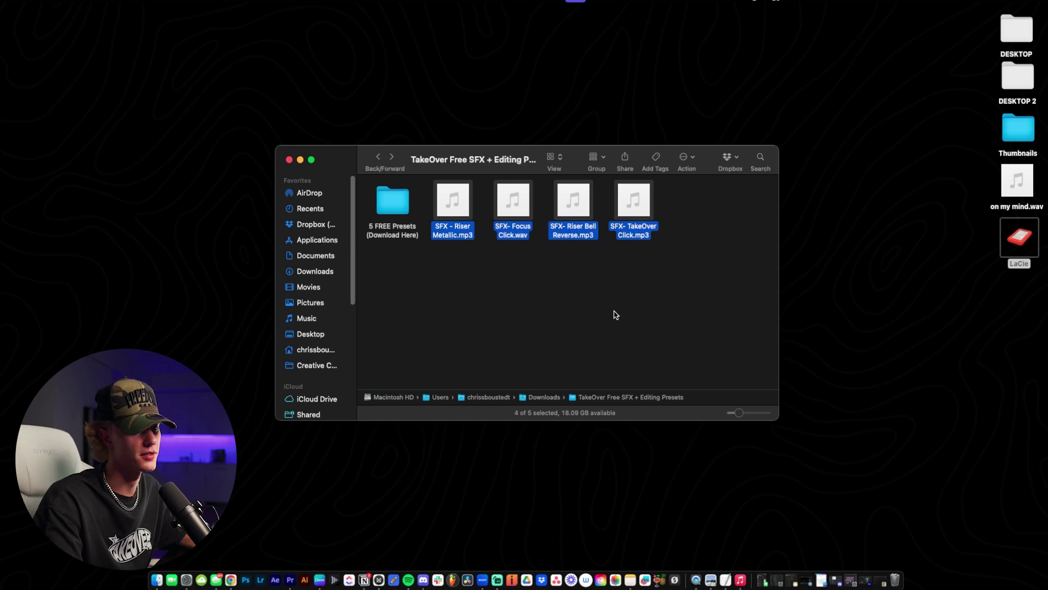
double_click(393, 202)
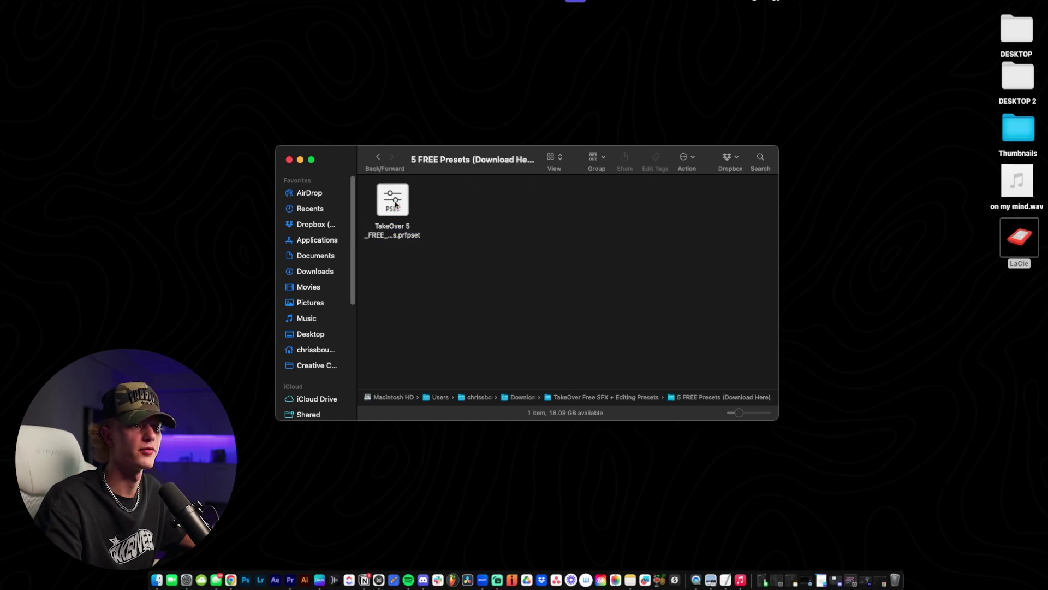
left_click(397, 214)
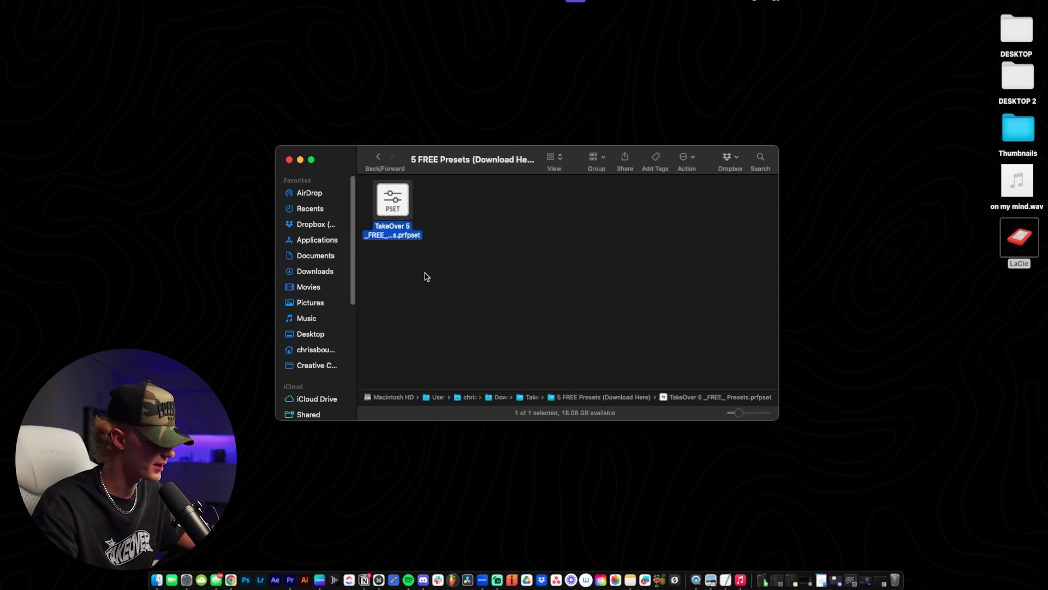
left_click(290, 580)
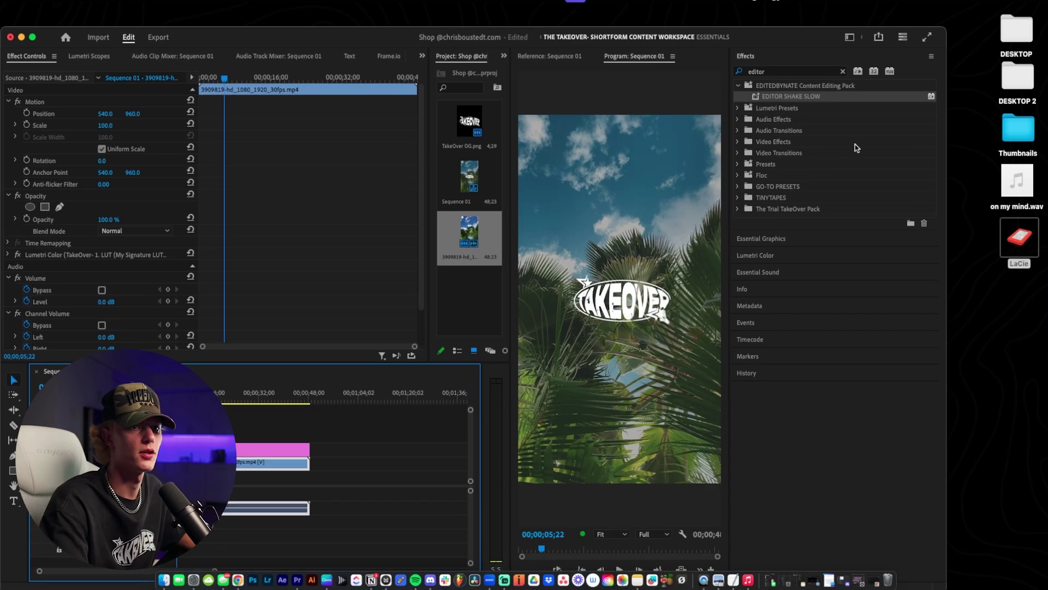
Import the TakeOver .prfpset from TakeOver Free SFX + Editing Presets > 5 FREE Presets.
left_click(930, 58)
left_click(929, 58)
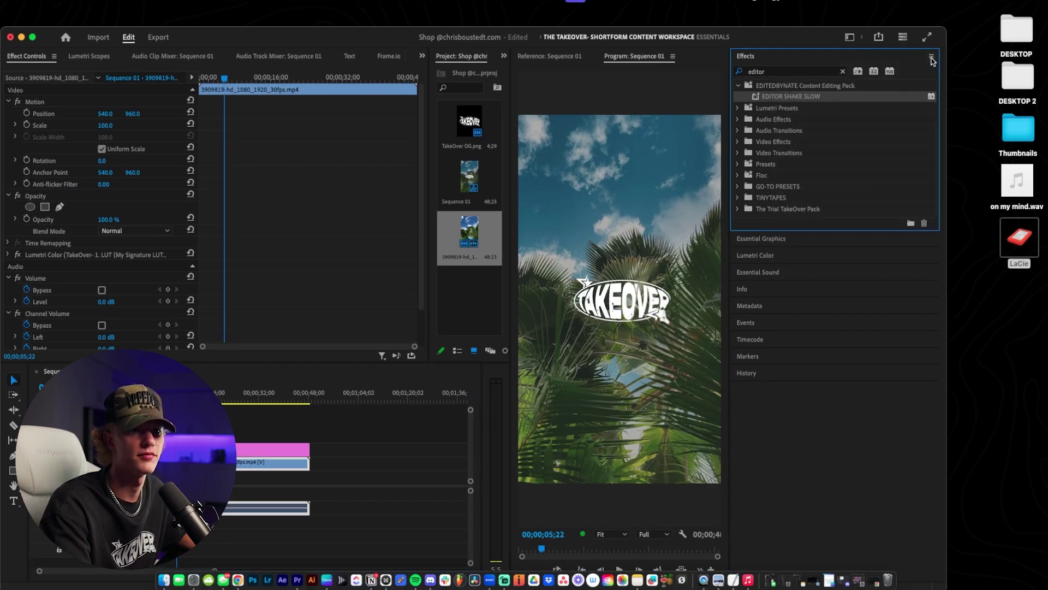
left_click(932, 61)
left_click(826, 201)
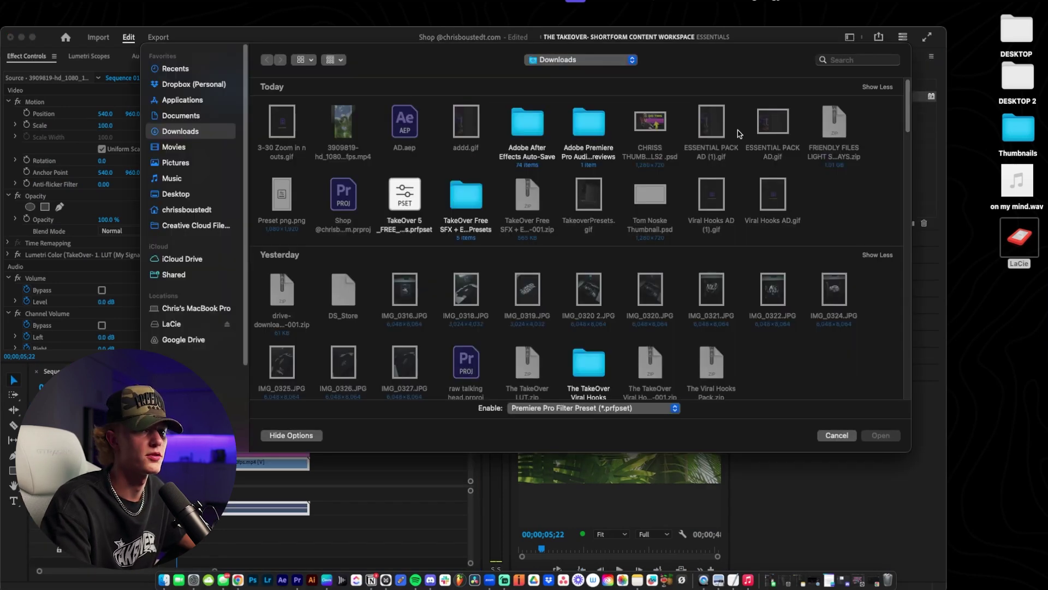
double_click(467, 196)
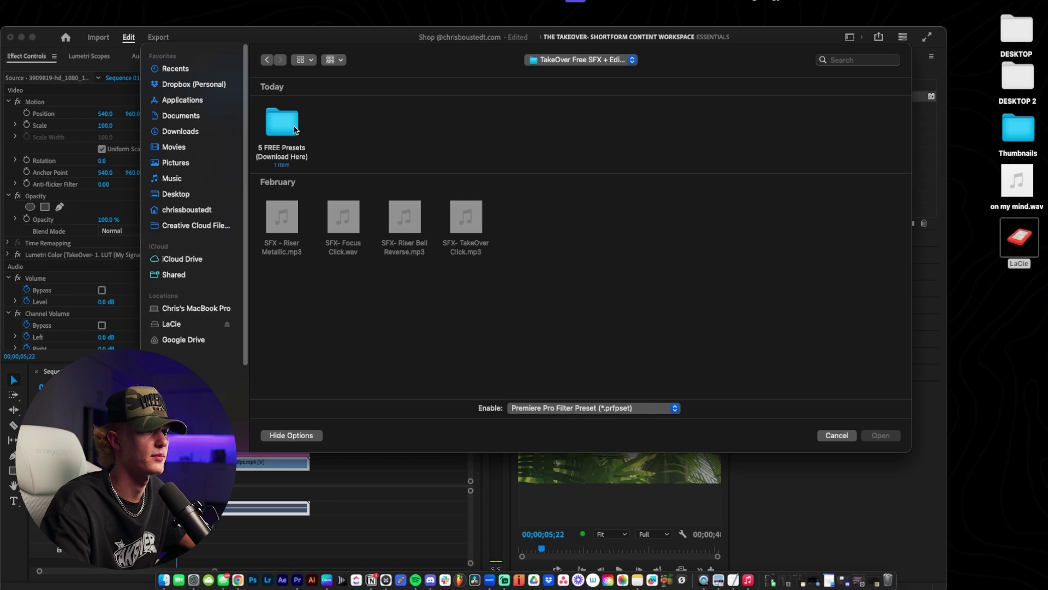
double_click(295, 129)
left_click(284, 131)
left_click(884, 435)
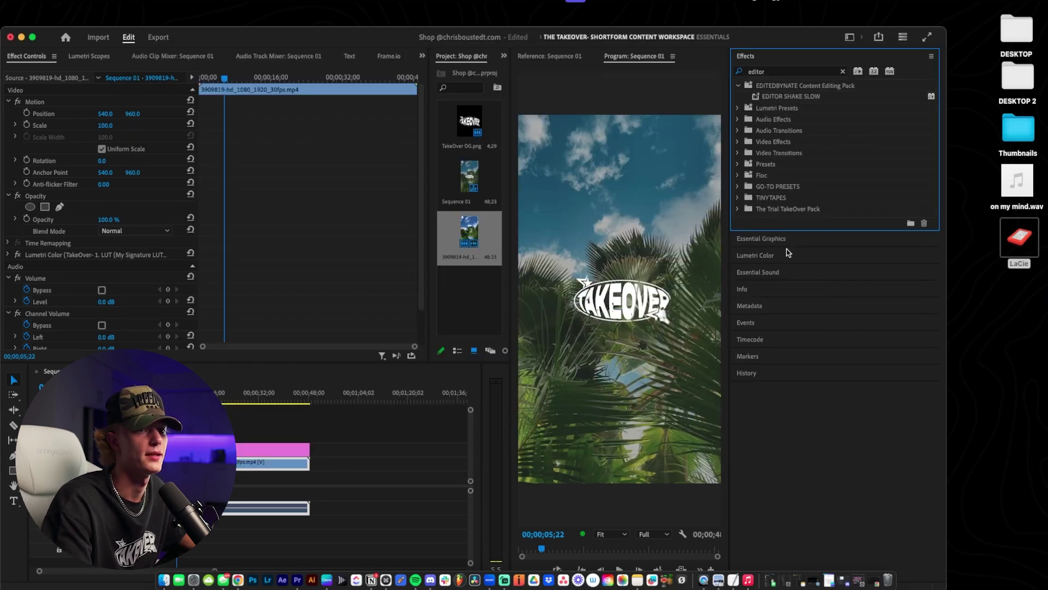
Clear the effects search, apply TAKEOVER- SHAKE 2.0 to the logo clip, preview it, then undo.
left_click_drag(776, 72, 674, 68)
key("BackSpace")
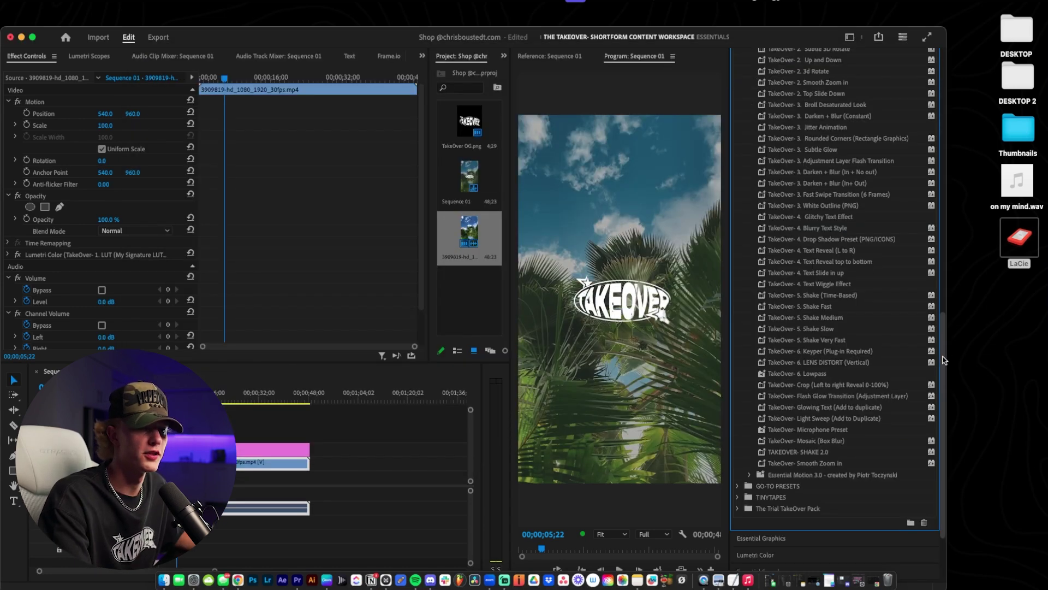
scroll(808, 404, "up", 3)
scroll(871, 415, "down", 5)
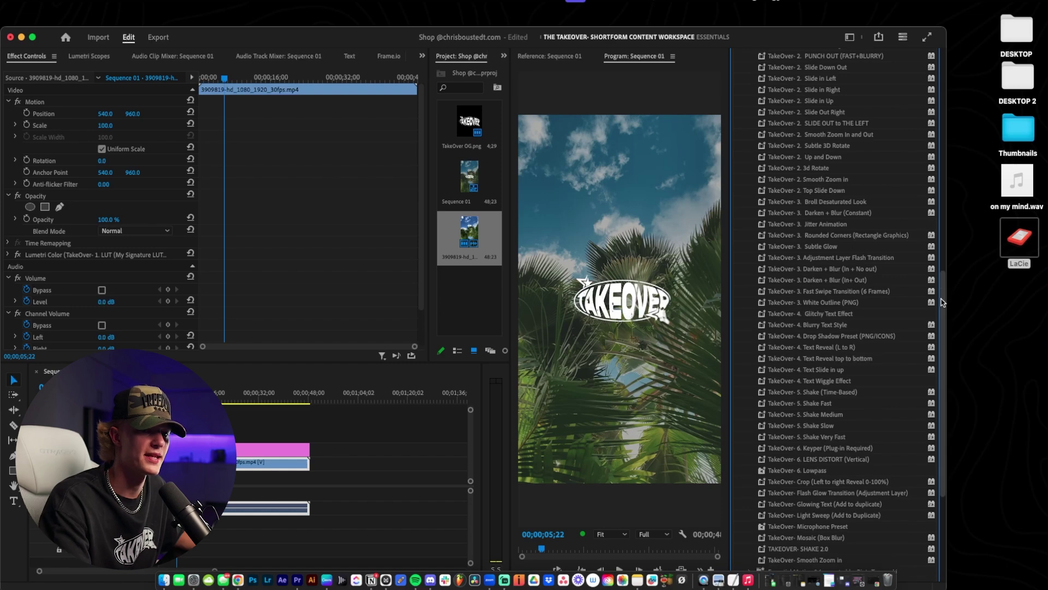
left_click(832, 361)
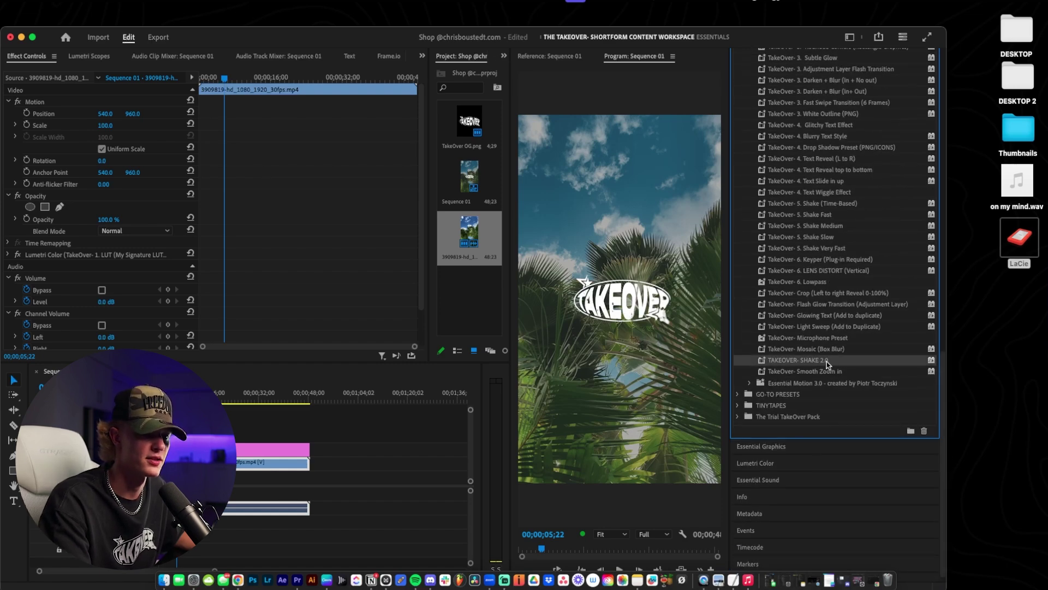
left_click(827, 360)
left_click(848, 350)
left_click(852, 370)
left_click_drag(833, 360, 823, 361)
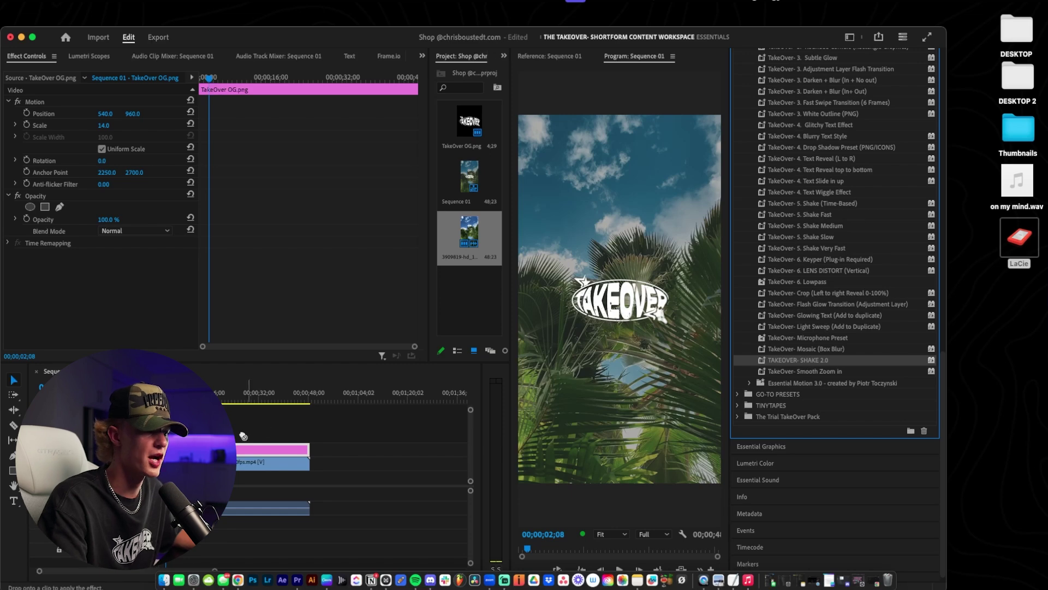
left_click_drag(619, 299, 621, 301)
key("space")
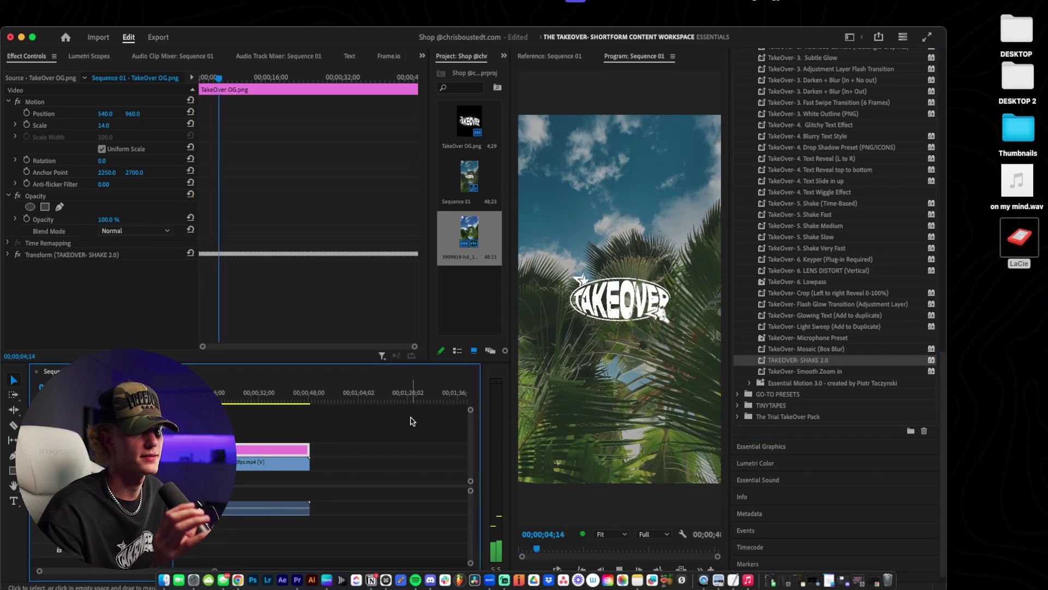
key("super+z")
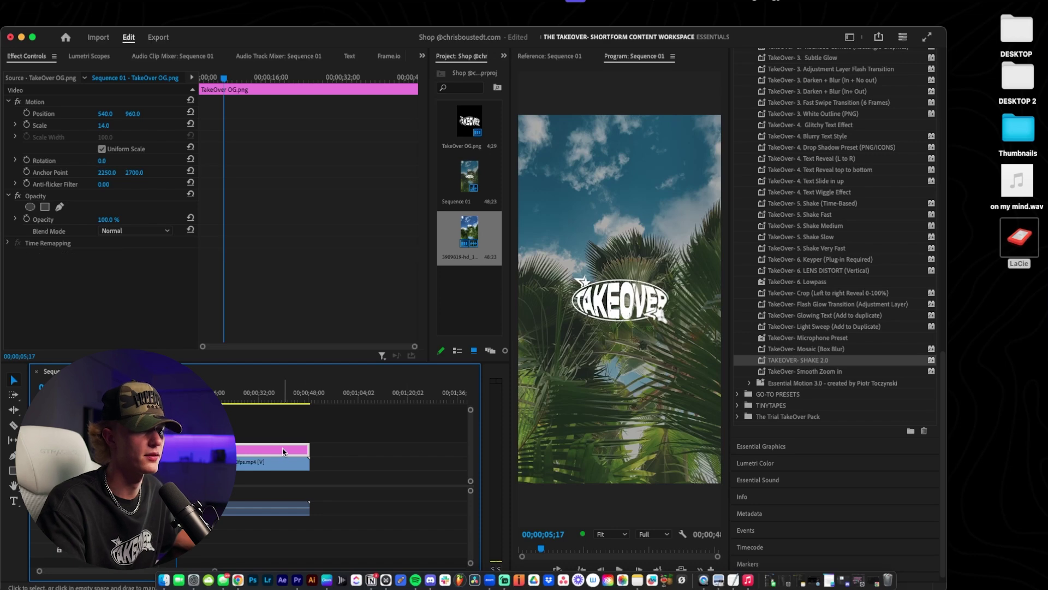
Shorten the logo clip, reapply SHAKE 2.0 and preview, then extend the clip to the video's end.
left_click_drag(303, 449, 196, 449)
left_click(817, 362)
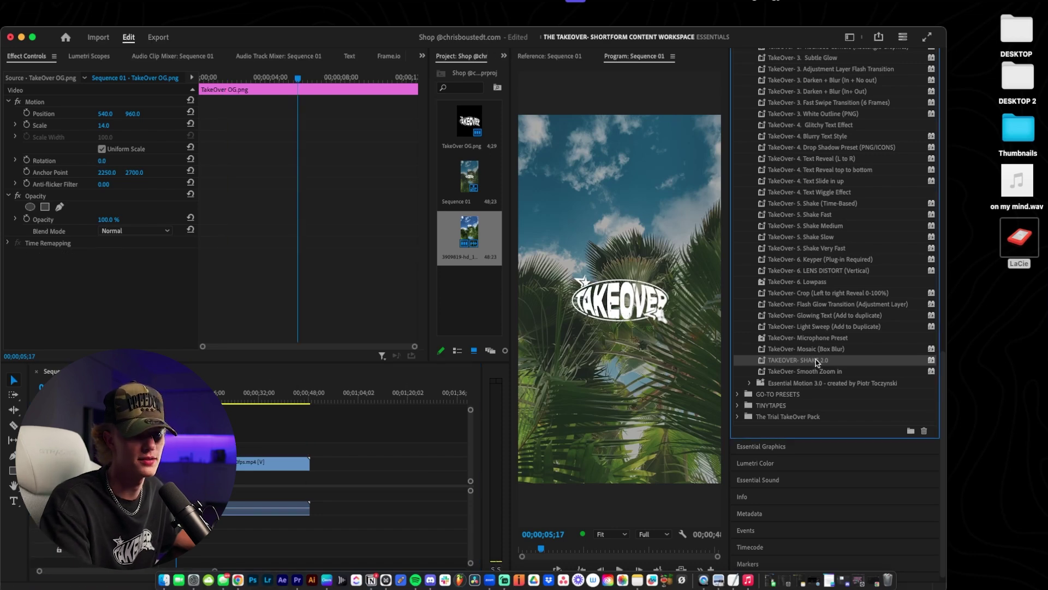
left_click_drag(817, 360, 180, 449)
left_click(159, 394)
key("space")
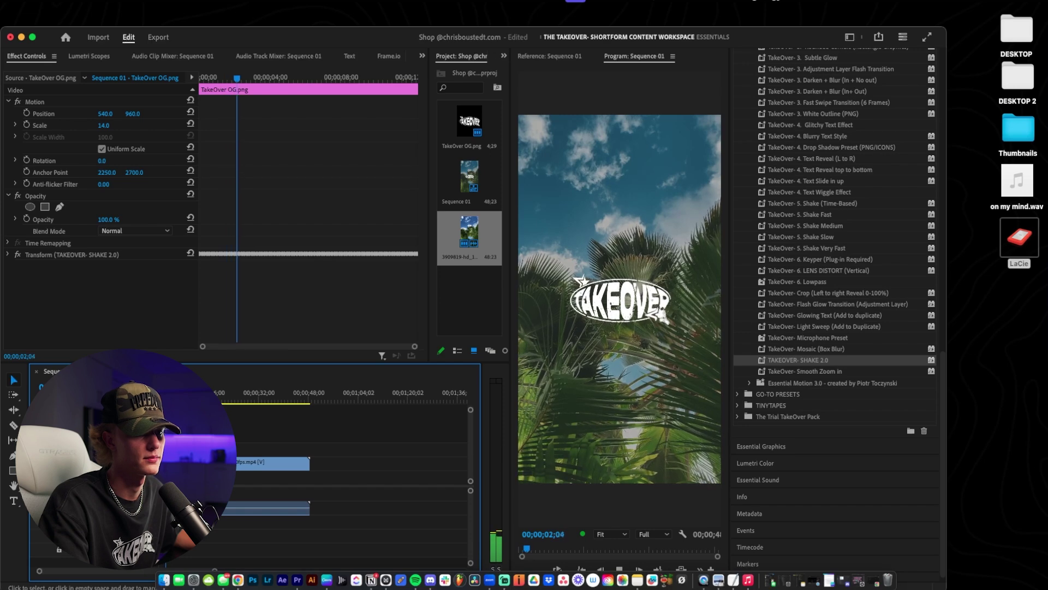
key("super+z")
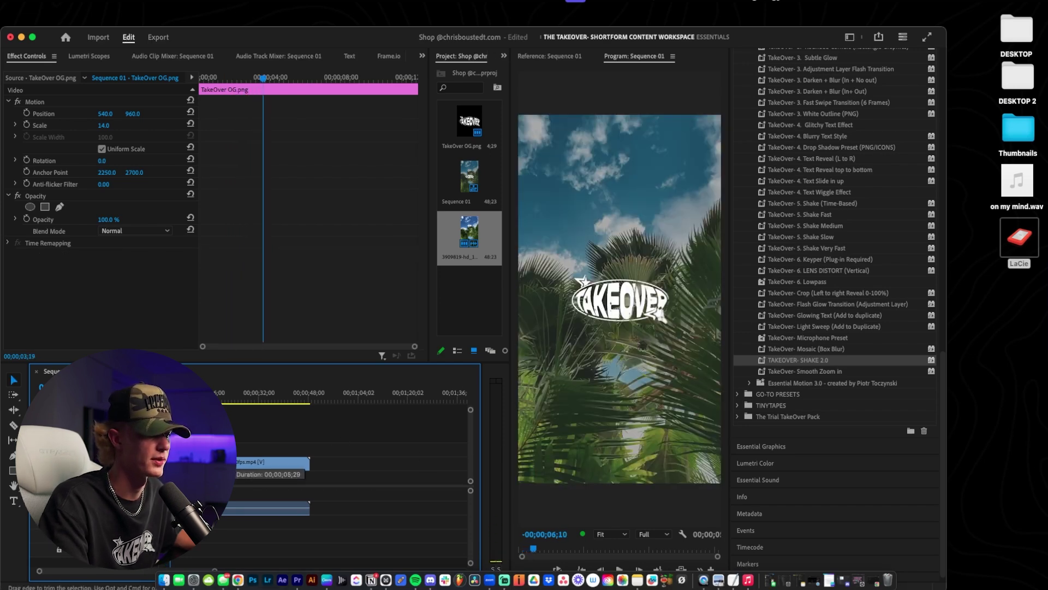
key("Home")
key("super+shift+z")
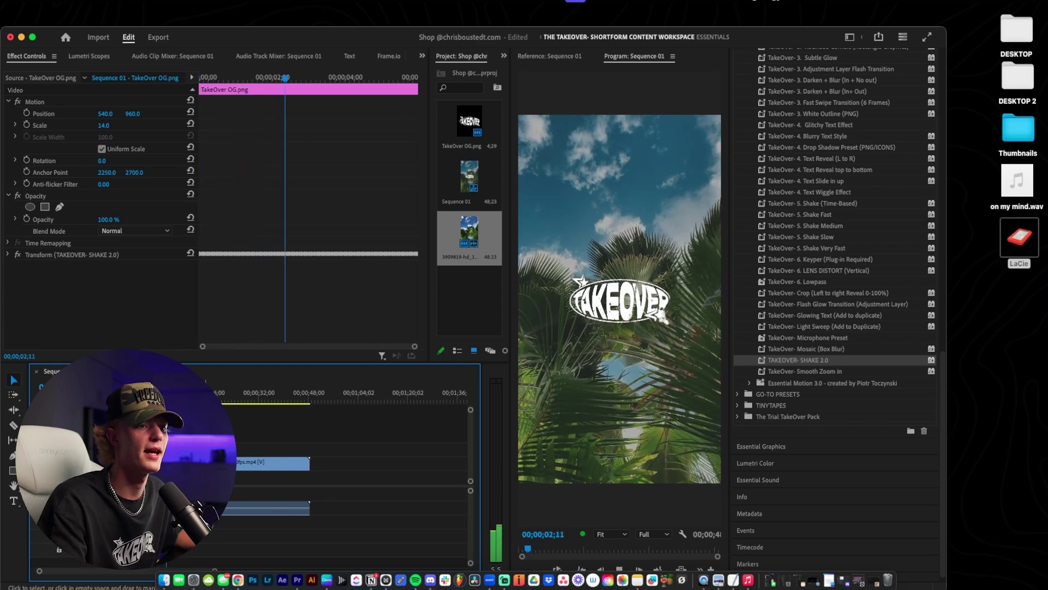
left_click_drag(196, 450, 309, 450)
key("Home")
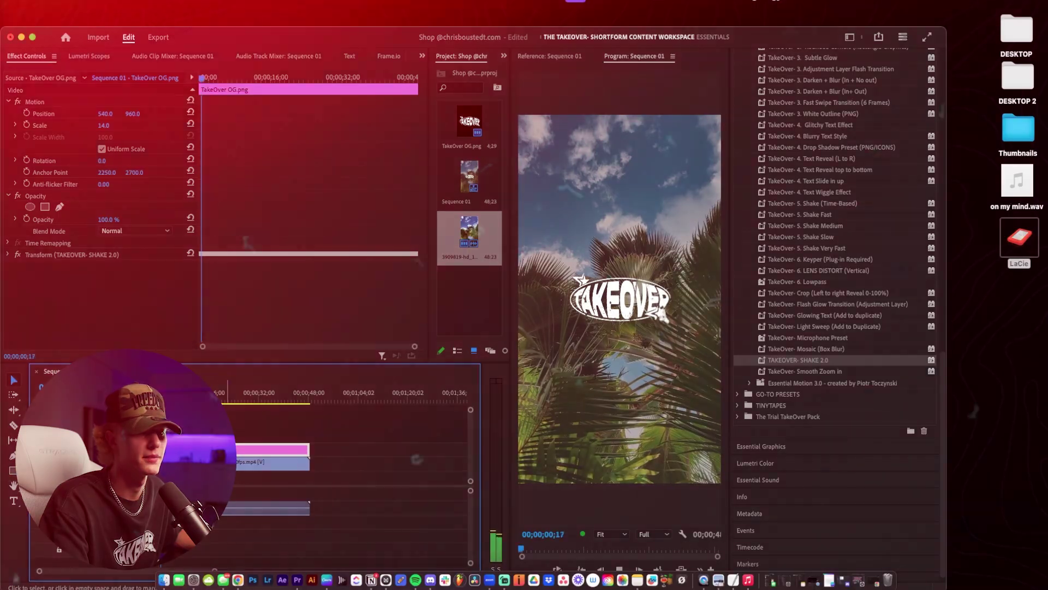